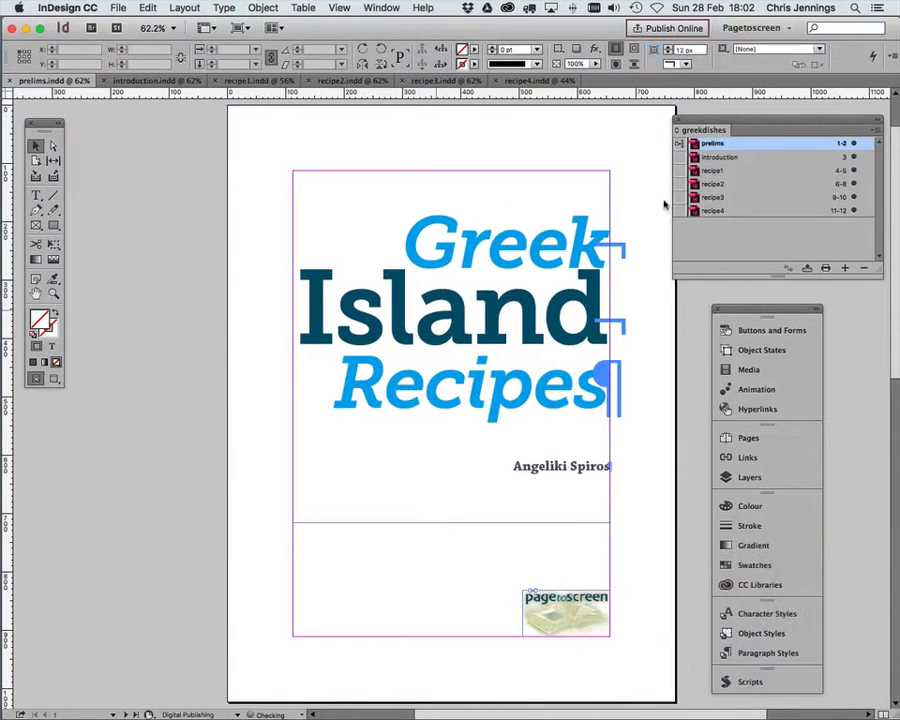
Step: Look over the title page and the copyright page of the prelims document
{"action": "left_click", "coordinate": [424, 179]}
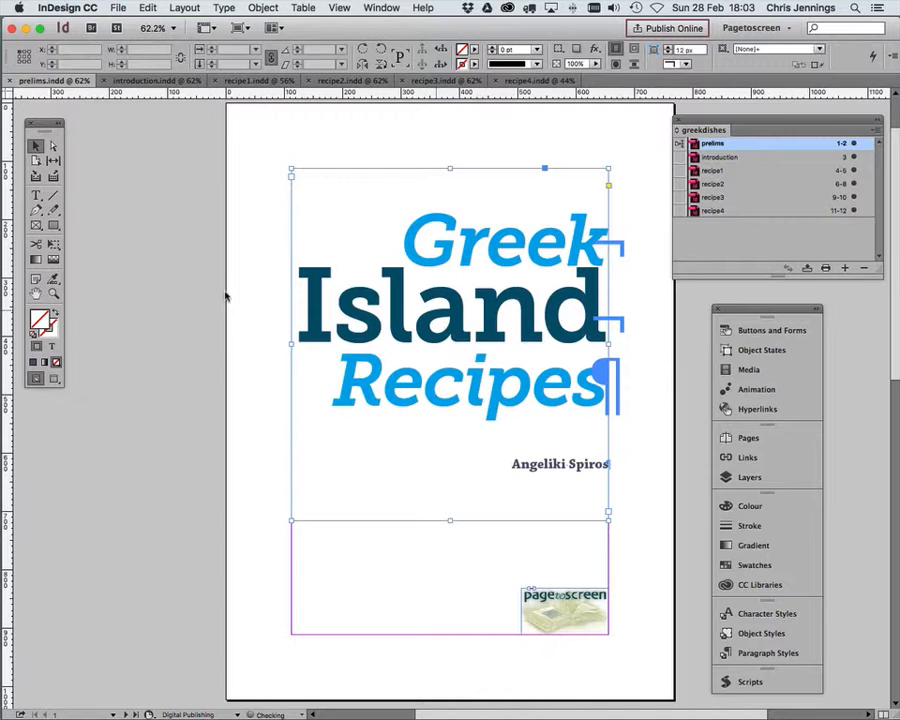
{"action": "scroll", "coordinate": [229, 307], "scroll_direction": "down", "scroll_amount": 10}
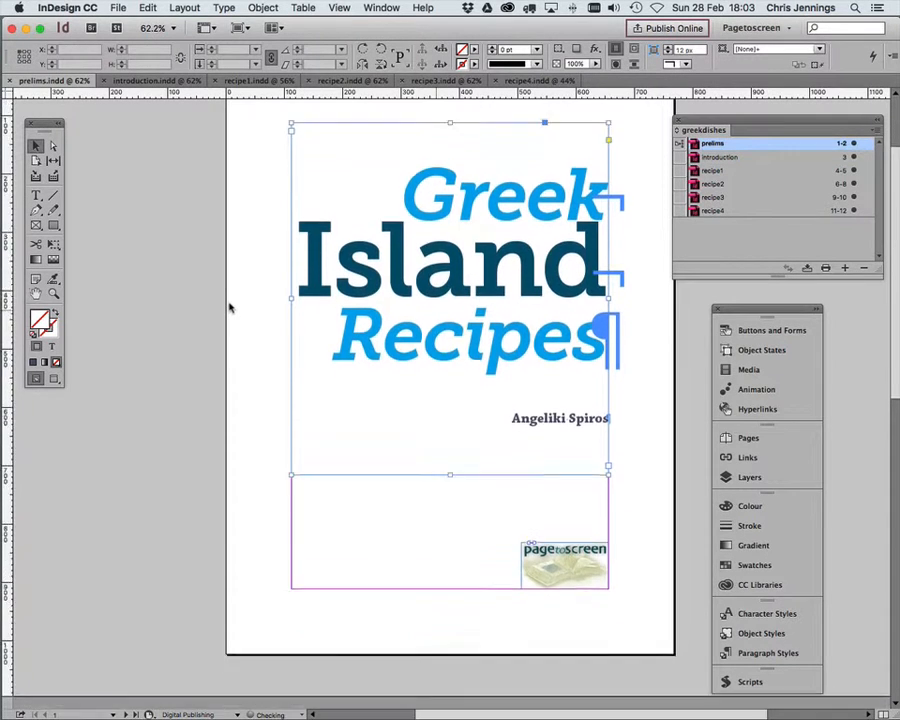
{"action": "scroll", "coordinate": [229, 307], "scroll_direction": "down", "scroll_amount": 2}
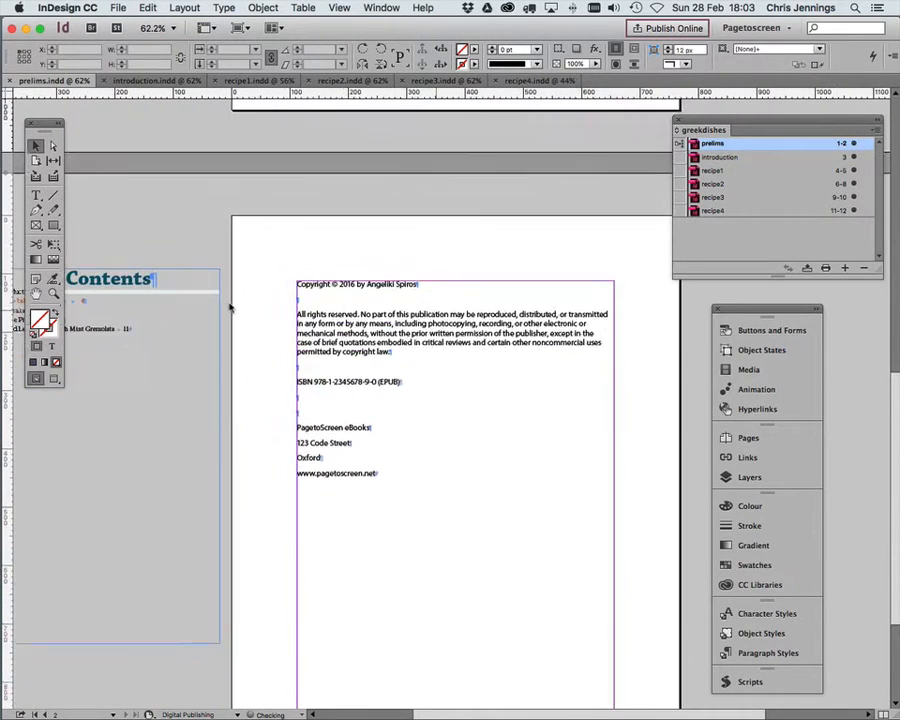
{"action": "scroll", "coordinate": [229, 307], "scroll_direction": "up", "scroll_amount": 6}
{"action": "scroll", "coordinate": [229, 307], "scroll_direction": "up", "scroll_amount": 5}
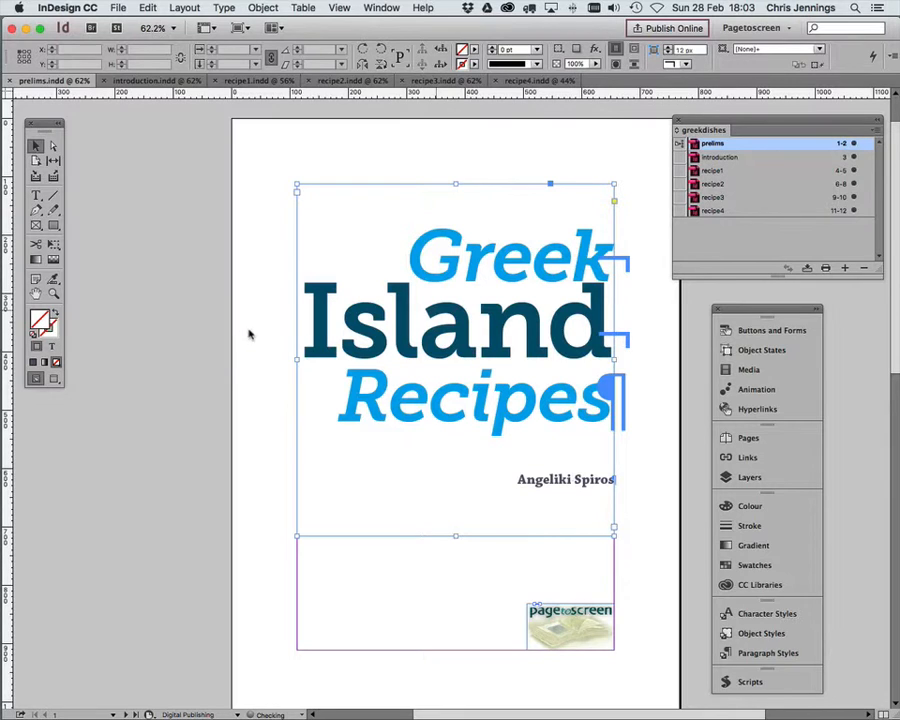
{"action": "scroll", "coordinate": [224, 333], "scroll_direction": "down", "scroll_amount": 1}
{"action": "scroll", "coordinate": [224, 333], "scroll_direction": "down", "scroll_amount": 1}
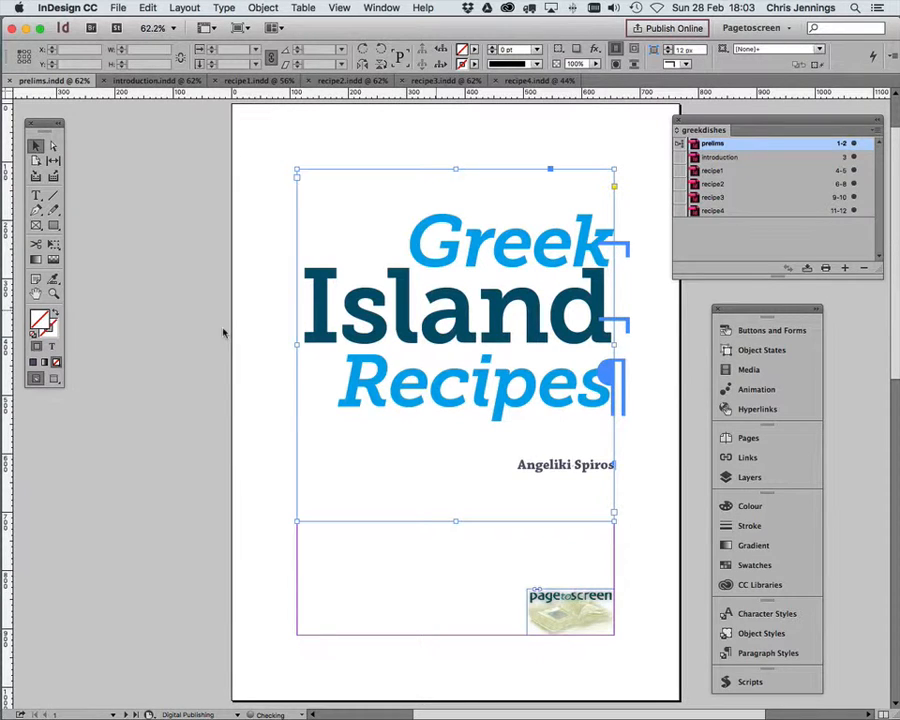
Step: Switch to Preview to view the cover image greekrecipes.jpg, and close it when finished
{"action": "left_click_drag", "start_coordinate": [899, 150], "coordinate": [480, 121]}
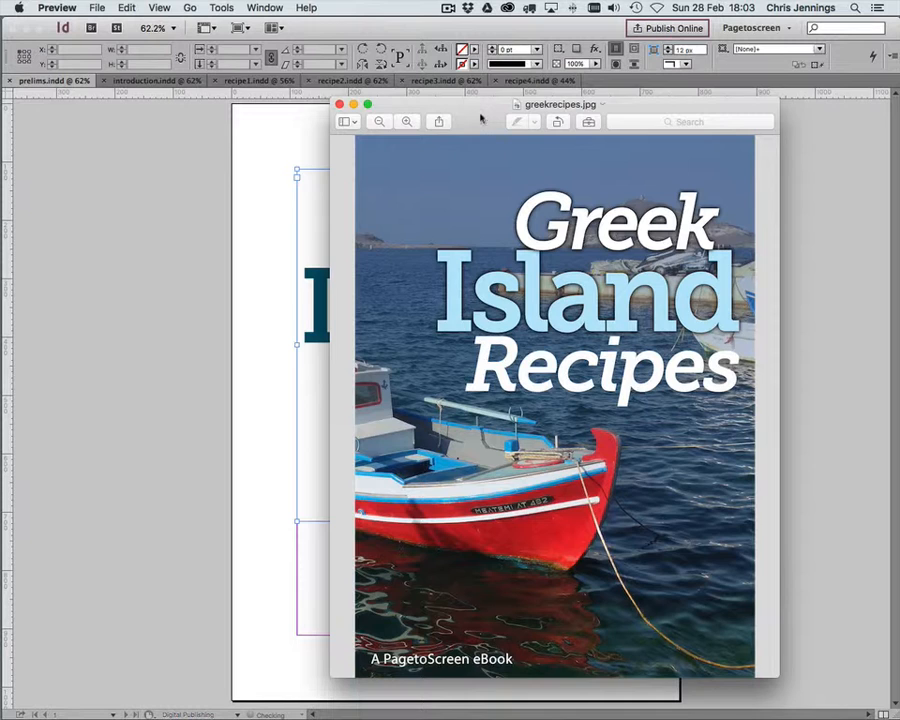
{"action": "left_click_drag", "start_coordinate": [484, 117], "coordinate": [585, 120]}
{"action": "key", "text": "super+w"}
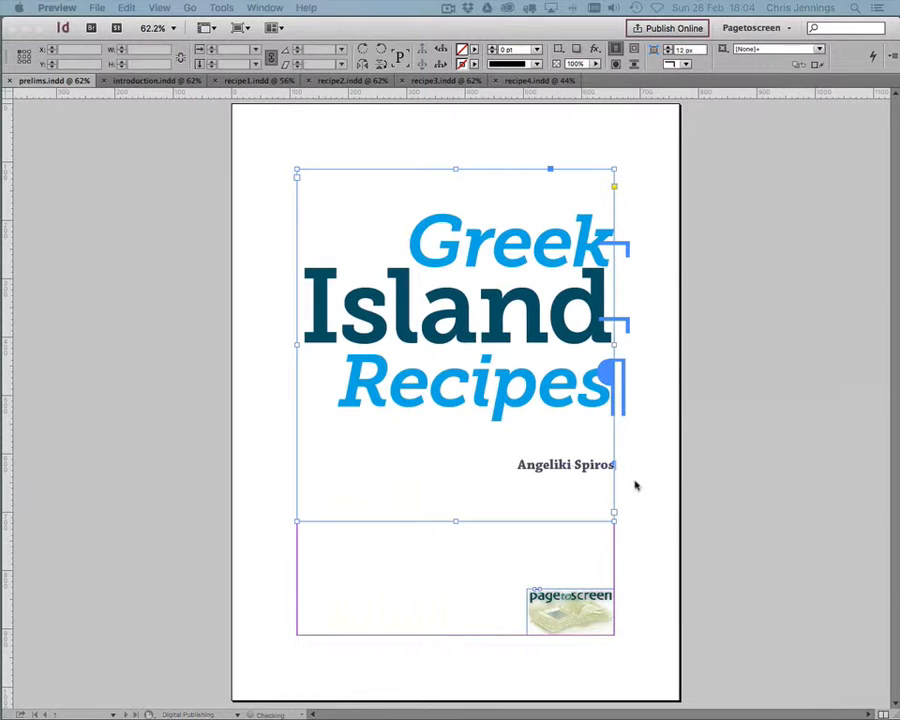
{"action": "left_click", "coordinate": [536, 391]}
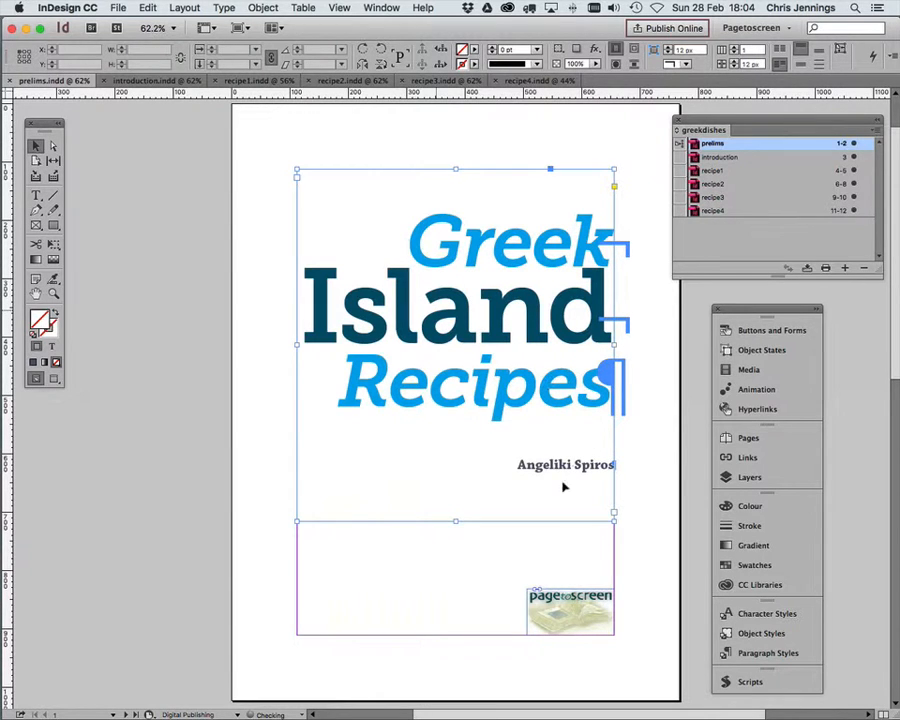
{"action": "left_click", "coordinate": [589, 616]}
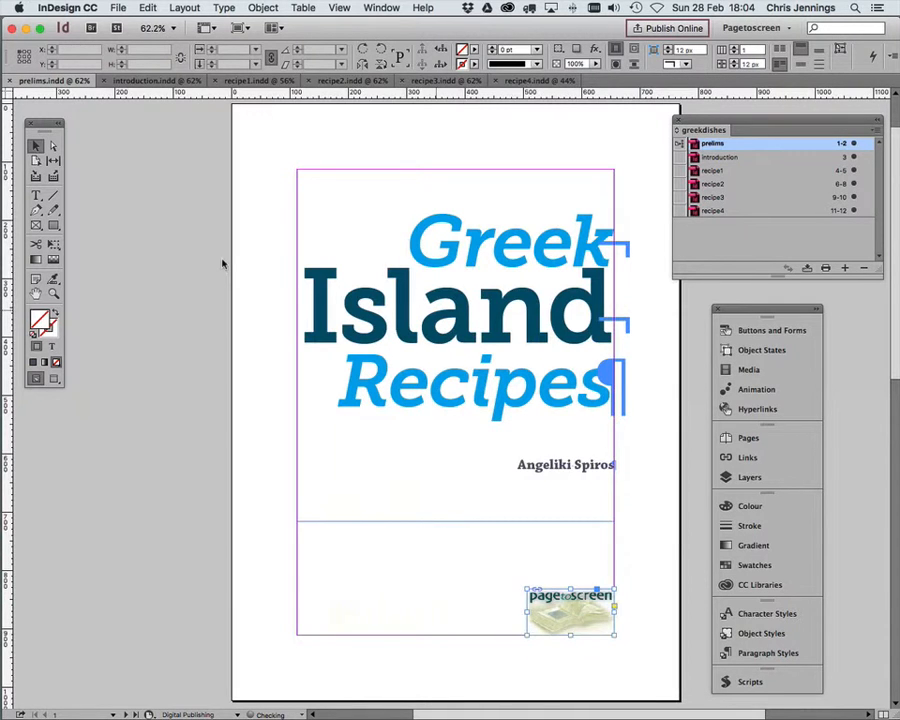
{"action": "scroll", "coordinate": [223, 263], "scroll_direction": "down", "scroll_amount": 2}
{"action": "left_click", "coordinate": [352, 270]}
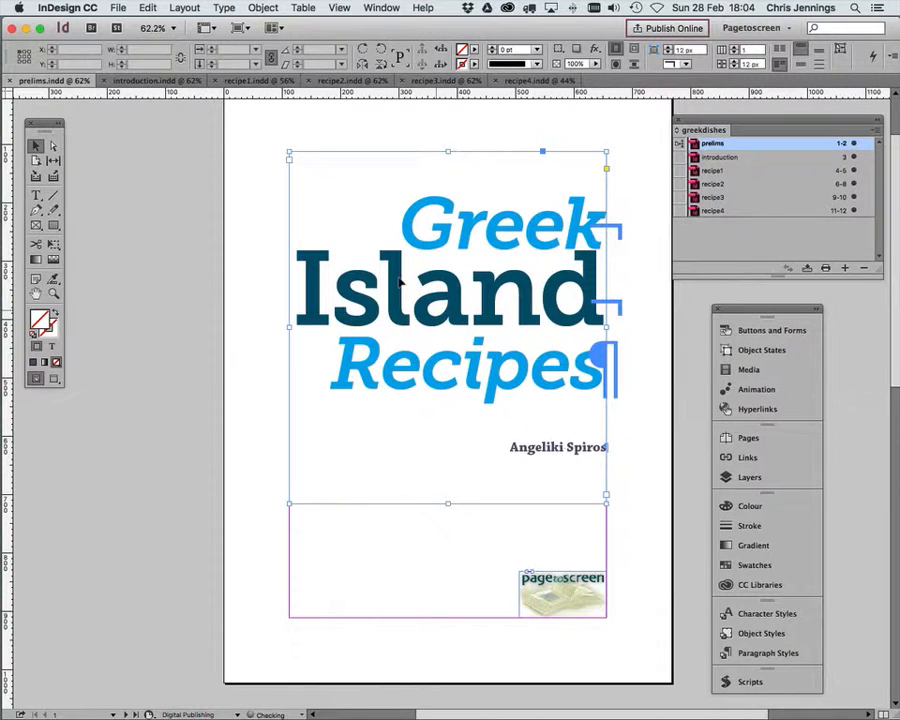
{"action": "left_click", "coordinate": [561, 590]}
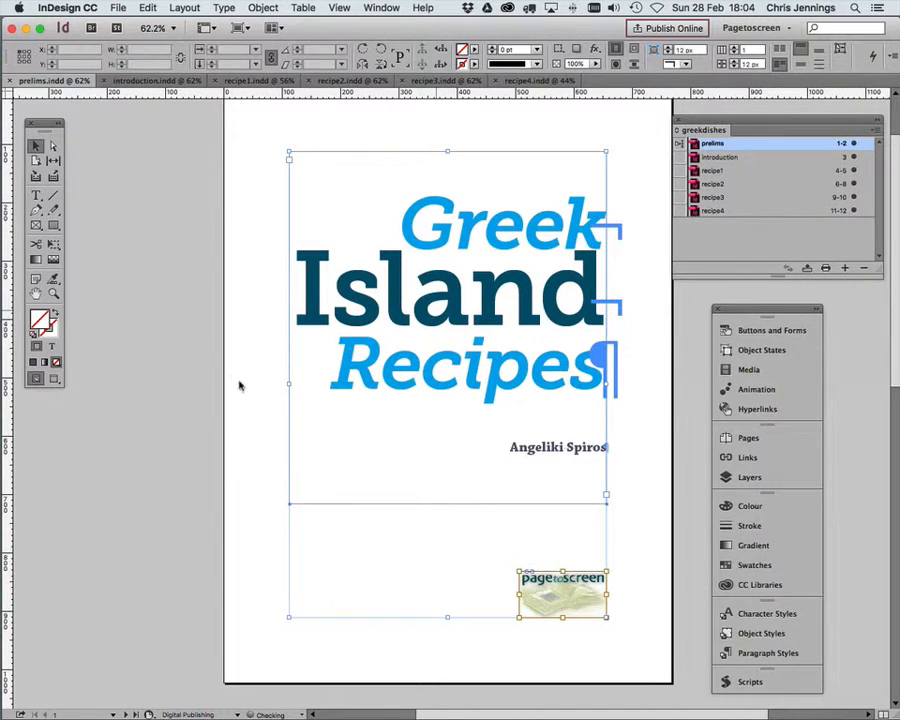
{"action": "left_click", "coordinate": [263, 8]}
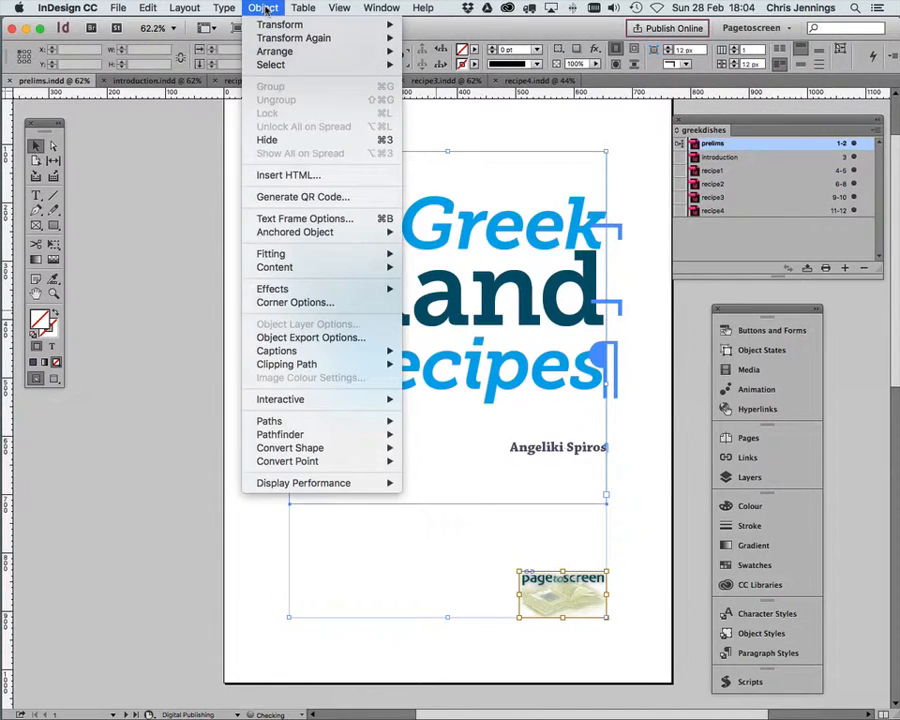
{"action": "left_click", "coordinate": [203, 146]}
{"action": "left_click", "coordinate": [200, 146]}
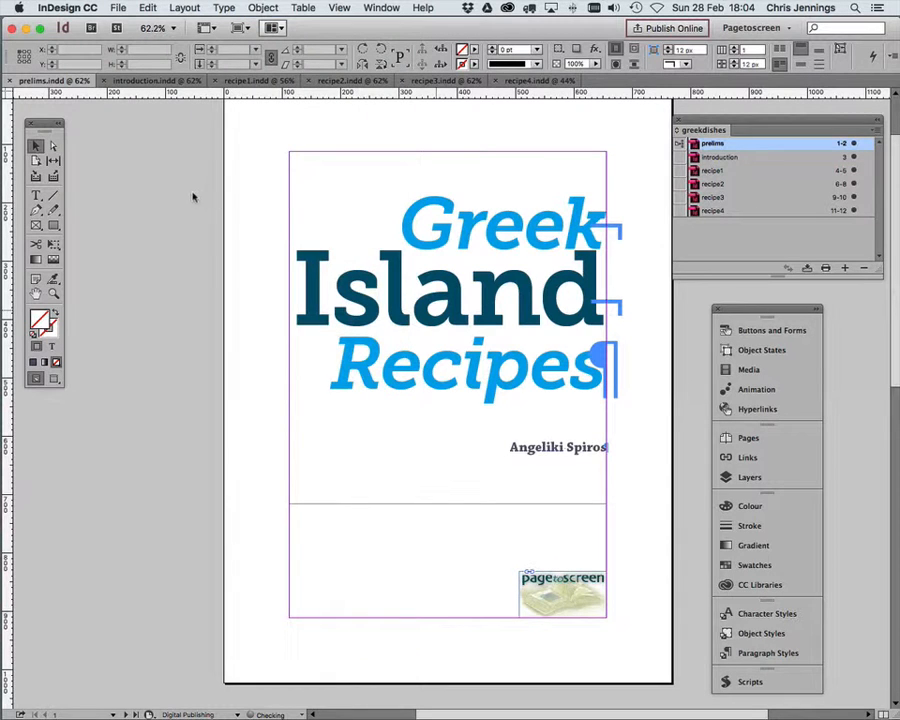
Step: Group the title text frame with the pagetoscreen logo on the title page
{"action": "left_click", "coordinate": [315, 189]}
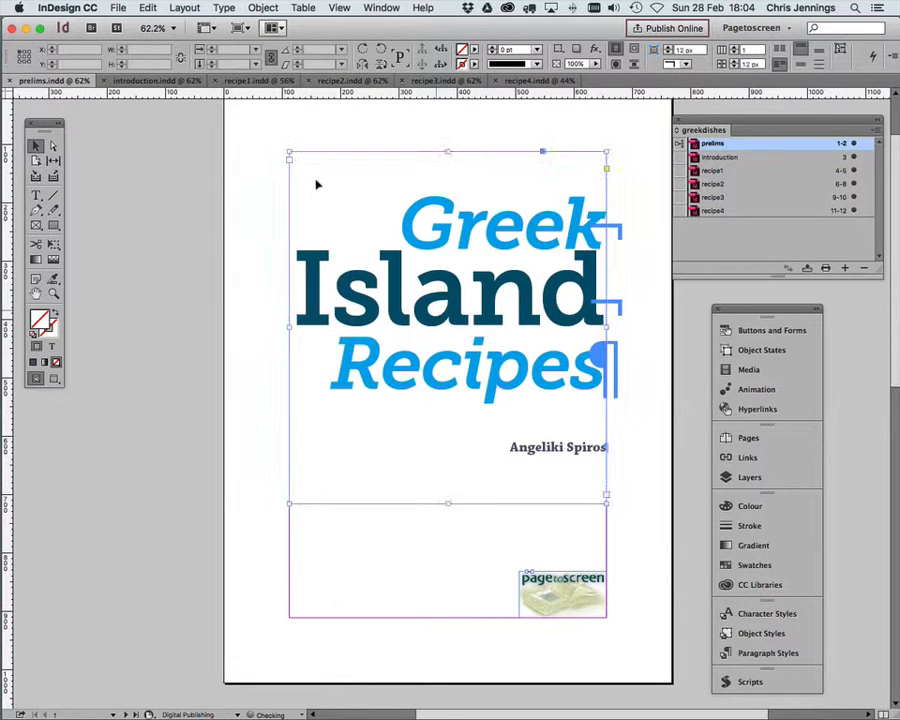
{"action": "left_click", "coordinate": [585, 606], "text": "shift"}
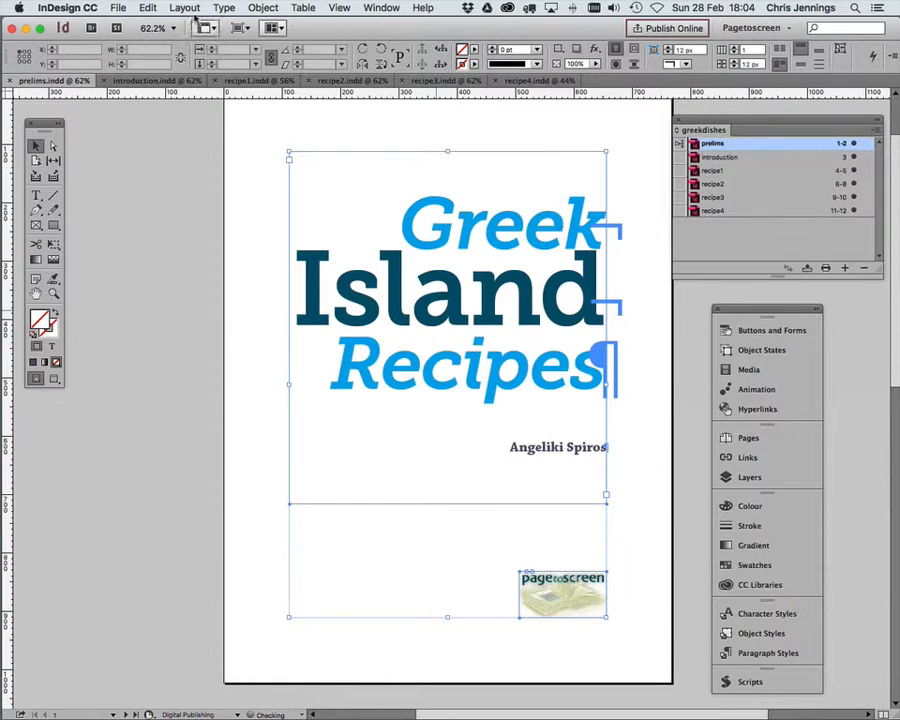
{"action": "left_click", "coordinate": [262, 8]}
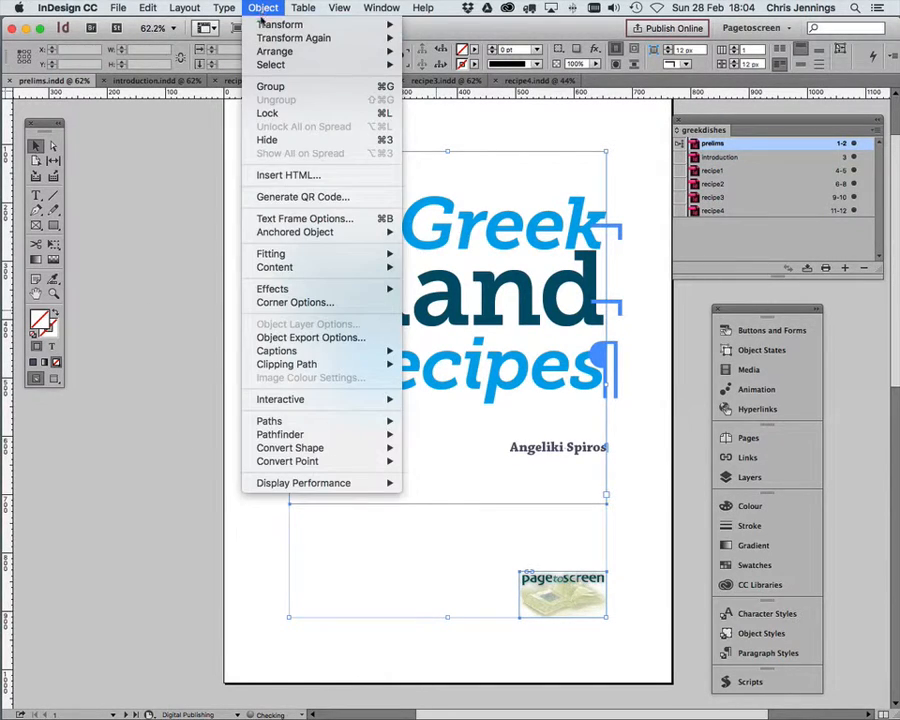
{"action": "left_click", "coordinate": [268, 87]}
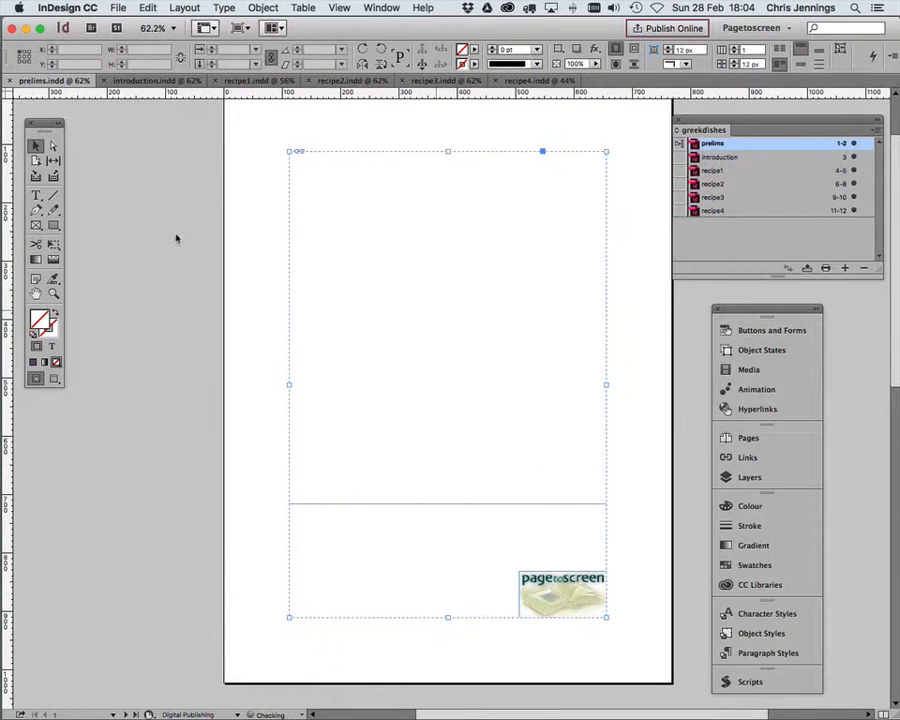
{"action": "left_click", "coordinate": [228, 267]}
{"action": "left_click", "coordinate": [348, 290]}
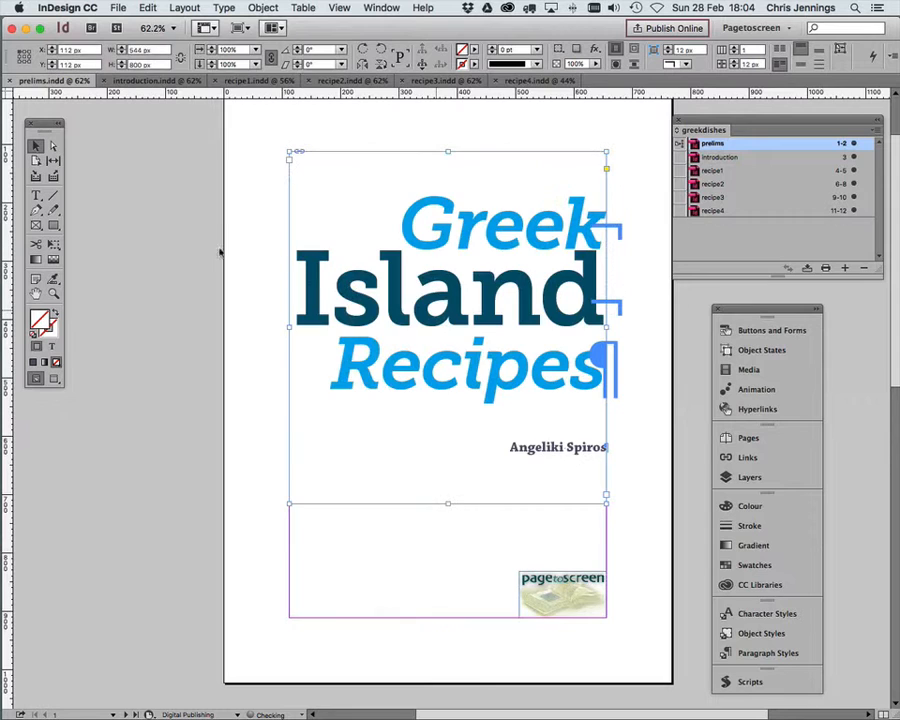
{"action": "left_click", "coordinate": [295, 528]}
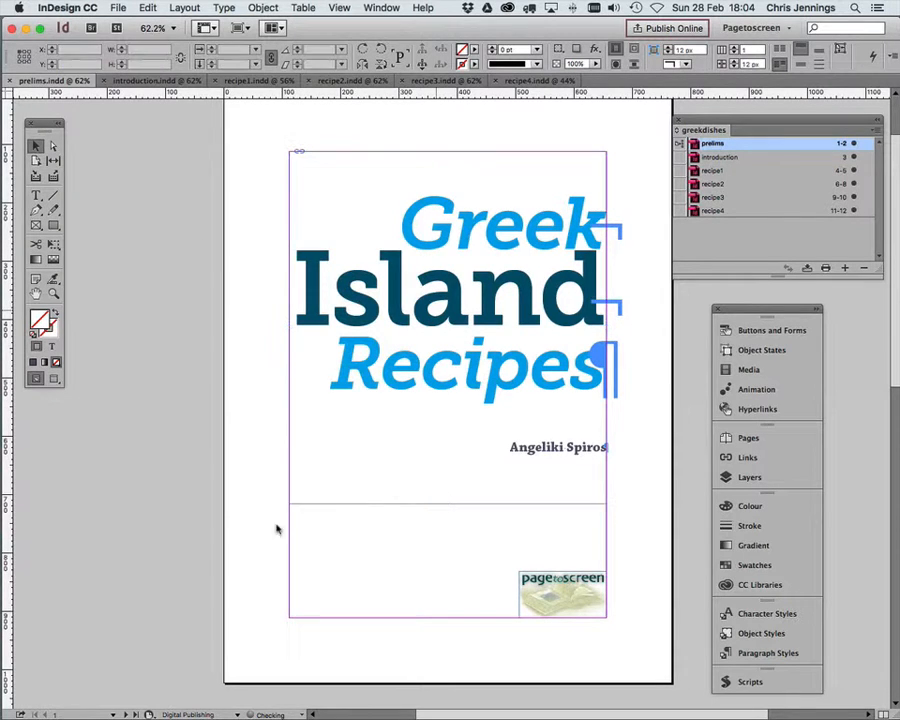
Step: In the title page group's Object Export Options for EPUB and HTML, set the epub:type to fulltitle
{"action": "left_click", "coordinate": [318, 496]}
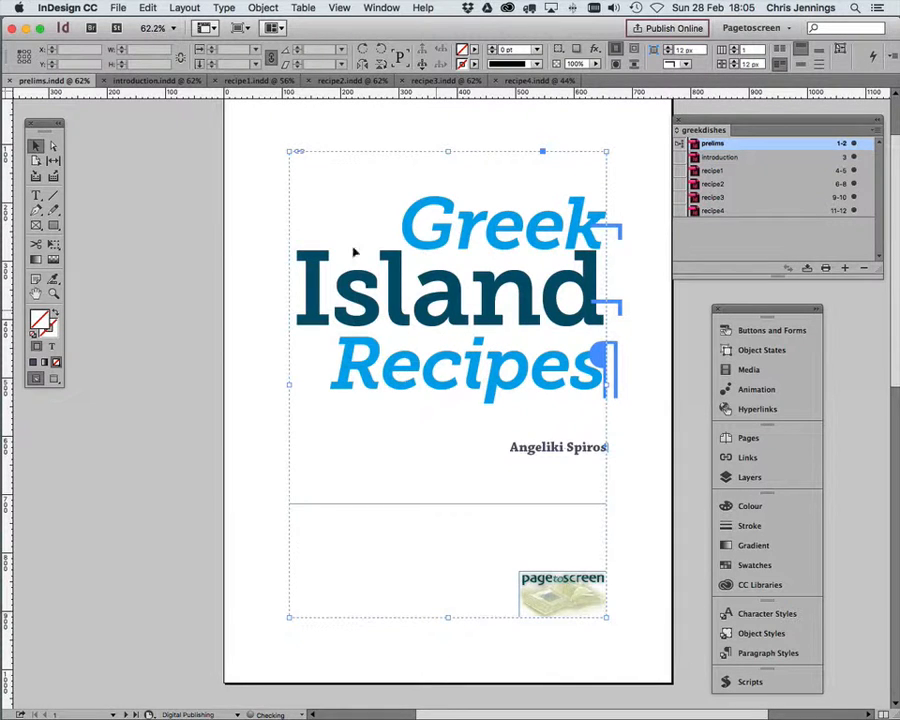
{"action": "left_click", "coordinate": [262, 9]}
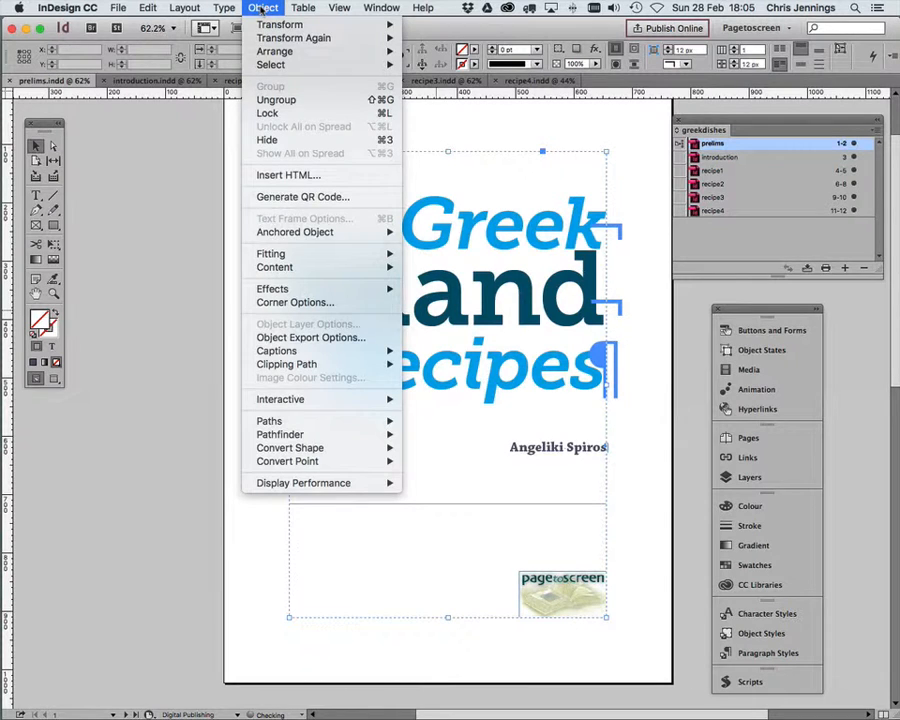
{"action": "left_click", "coordinate": [281, 341]}
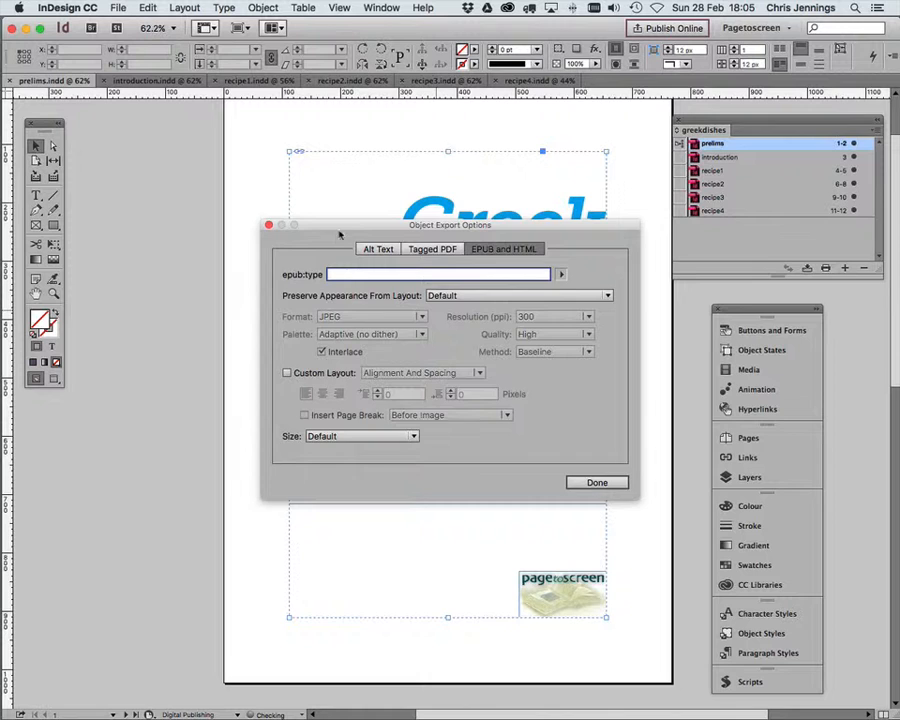
{"action": "left_click_drag", "start_coordinate": [338, 230], "coordinate": [232, 217]}
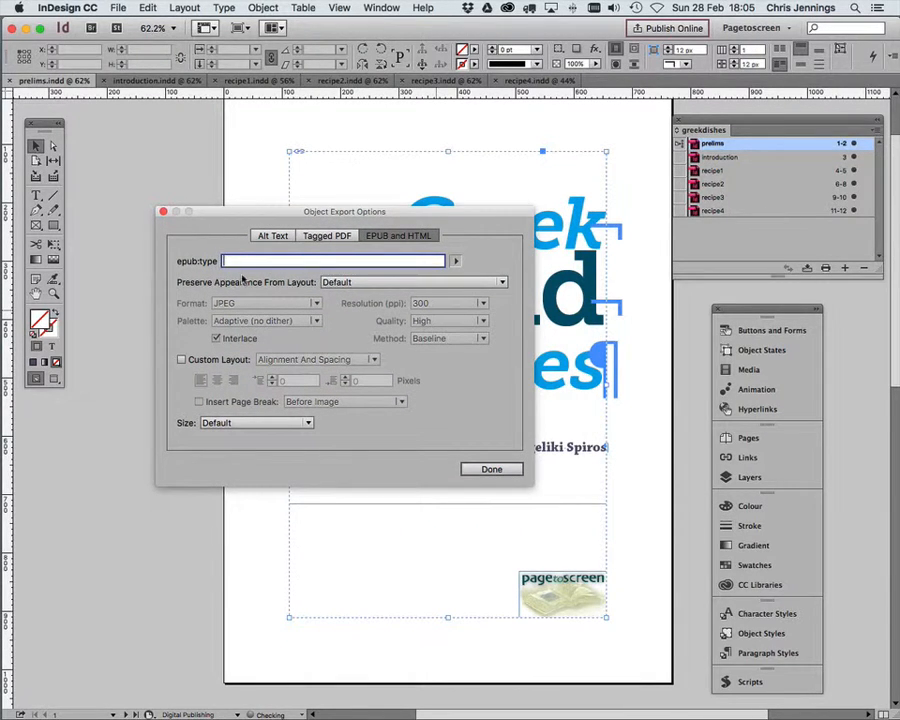
{"action": "left_click", "coordinate": [455, 261]}
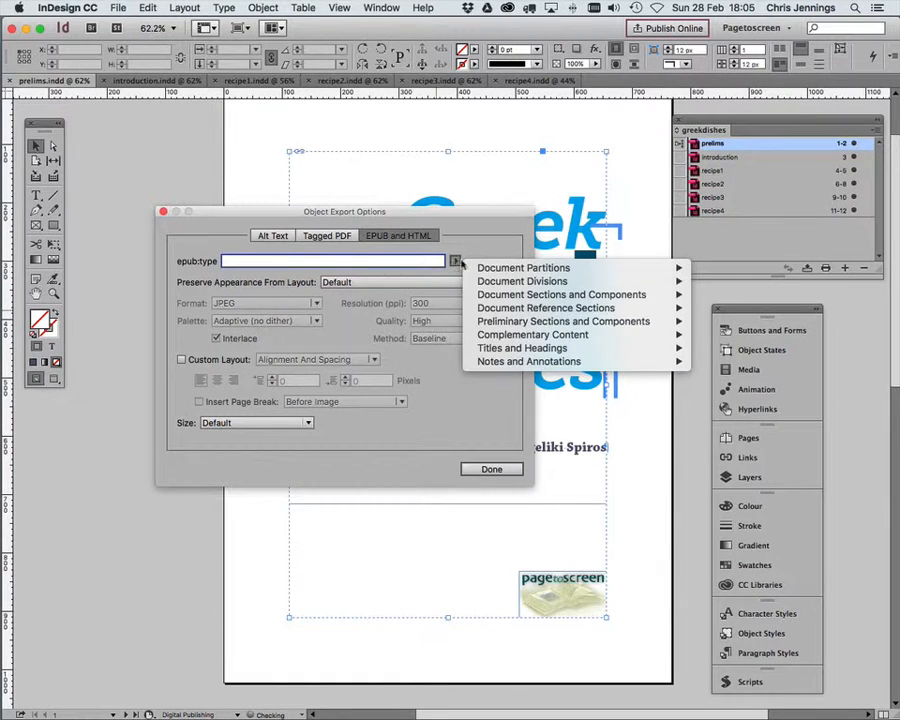
{"action": "mouse_move", "coordinate": [498, 350]}
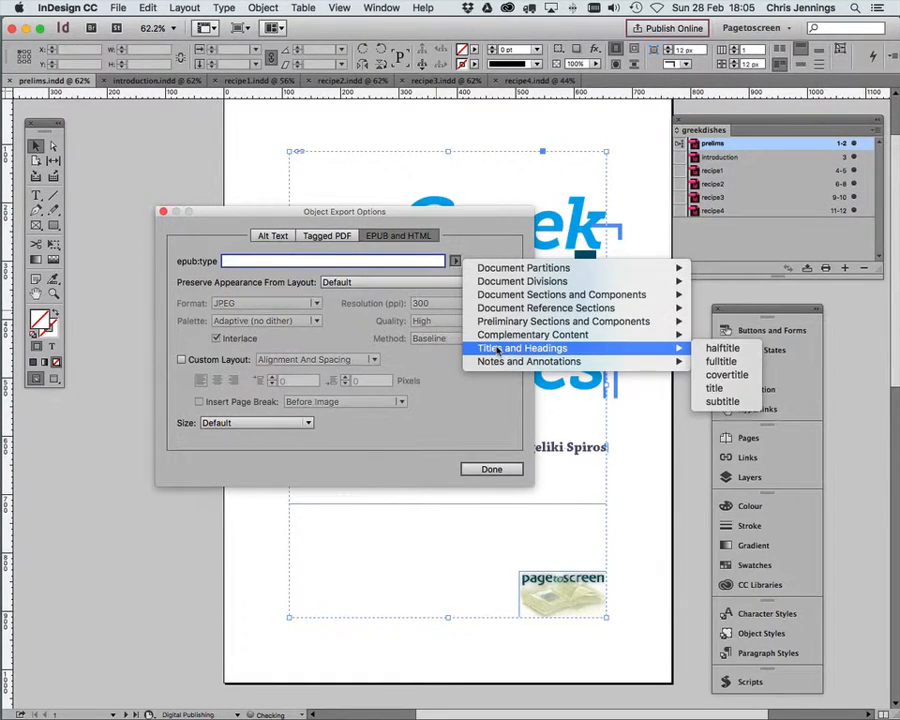
{"action": "left_click", "coordinate": [720, 361]}
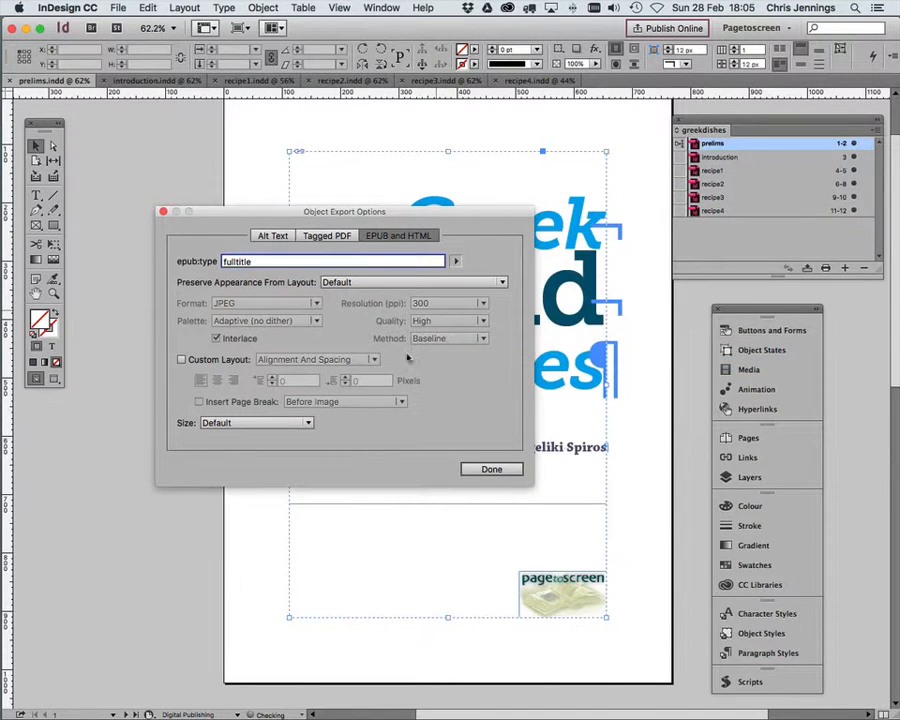
Step: Preserve the group's appearance from layout with Rasterise Container and set the image format to PNG
{"action": "left_click", "coordinate": [401, 282]}
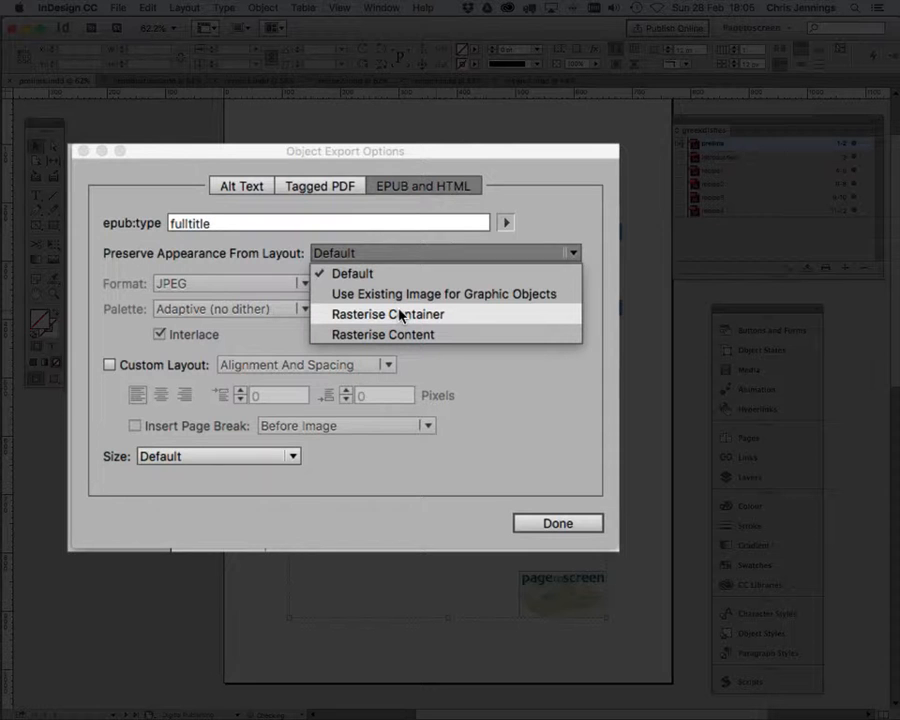
{"action": "left_click", "coordinate": [400, 314]}
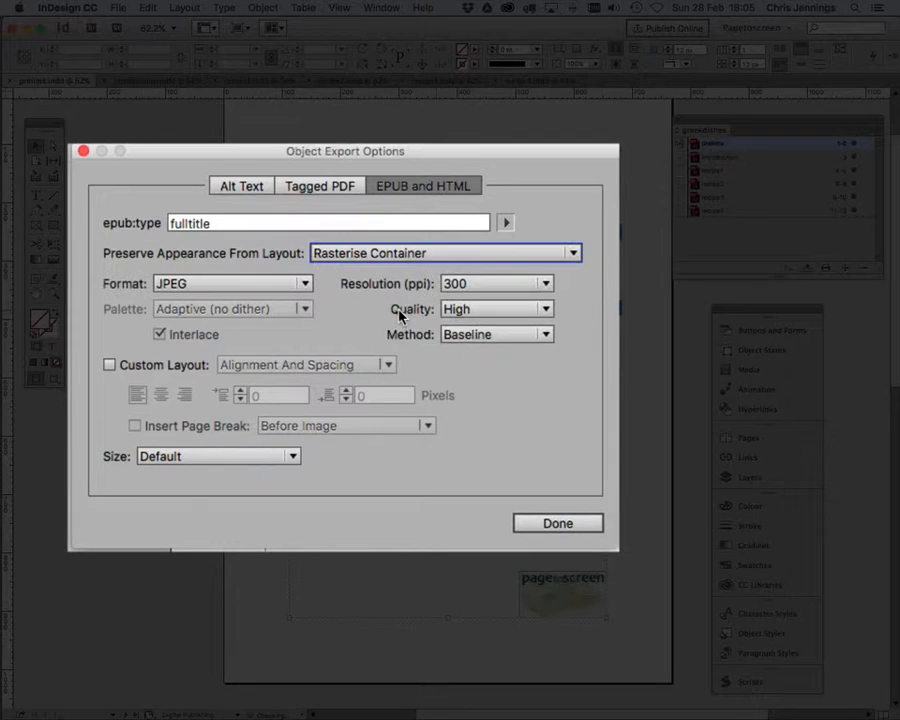
{"action": "left_click", "coordinate": [305, 285]}
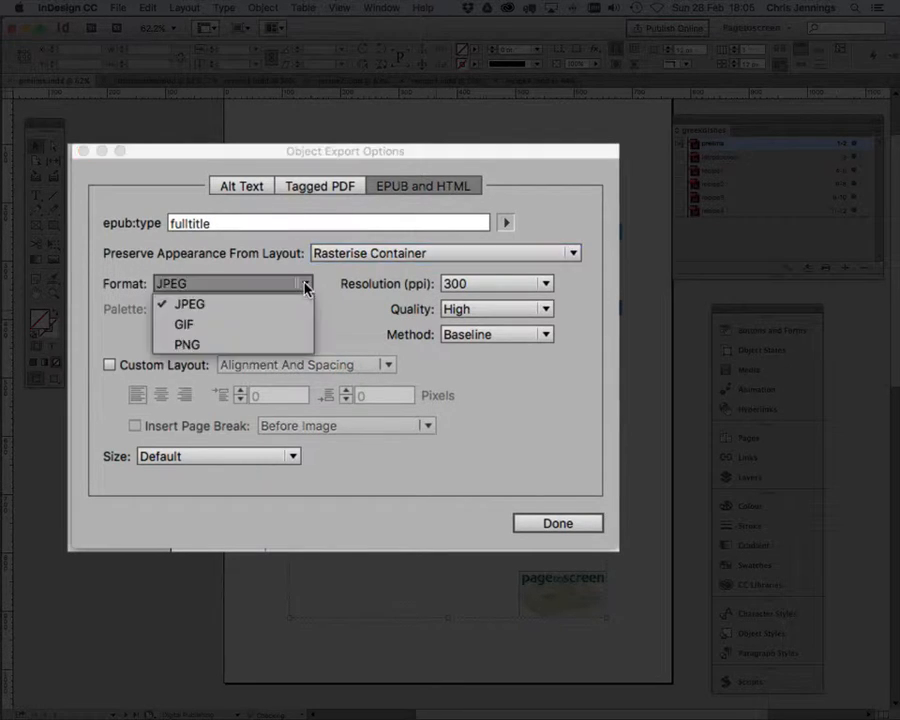
{"action": "left_click", "coordinate": [198, 345]}
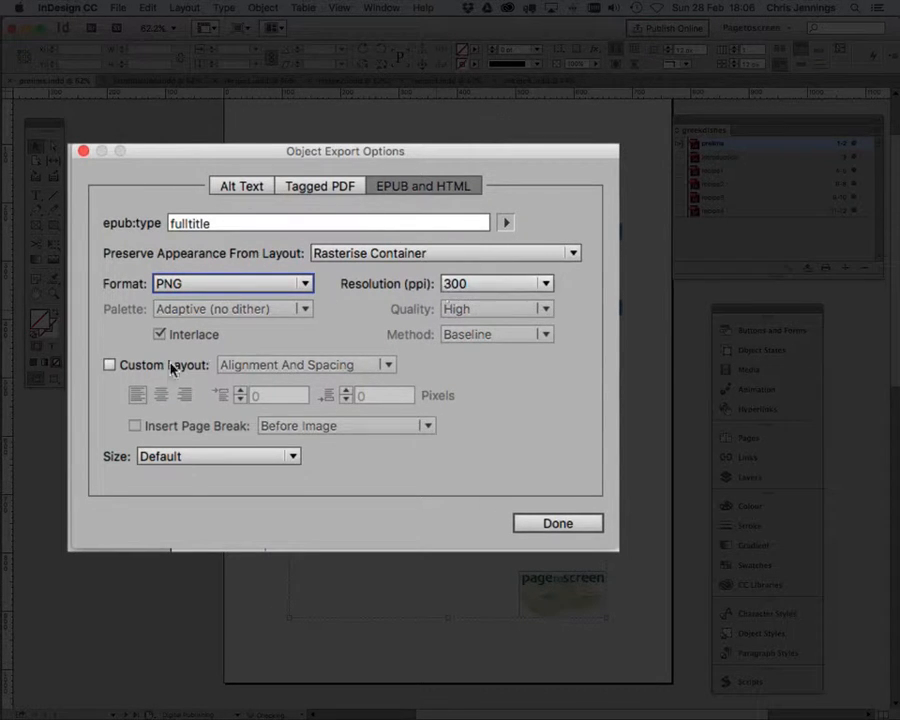
Step: Enable a custom layout for the group using Alignment And Spacing with centred alignment
{"action": "left_click", "coordinate": [109, 365]}
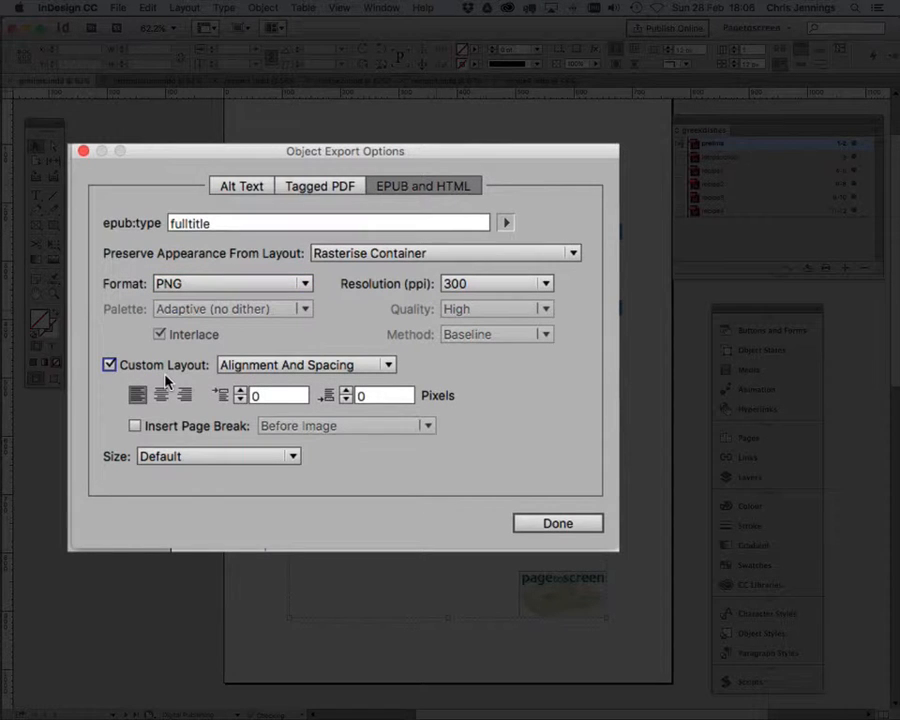
{"action": "left_click", "coordinate": [351, 367]}
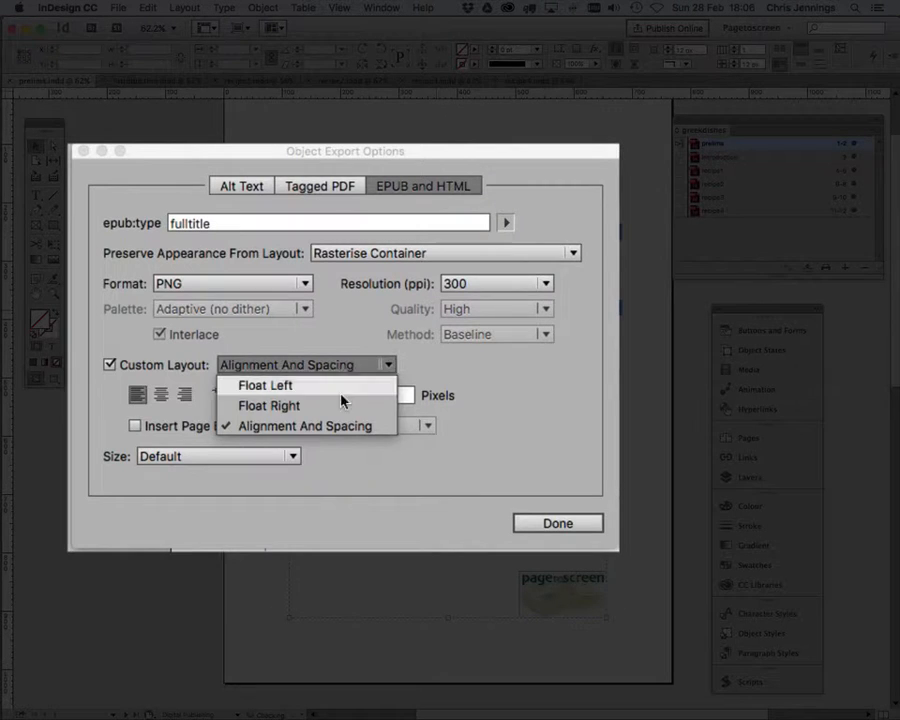
{"action": "left_click", "coordinate": [336, 426]}
{"action": "left_click", "coordinate": [161, 396]}
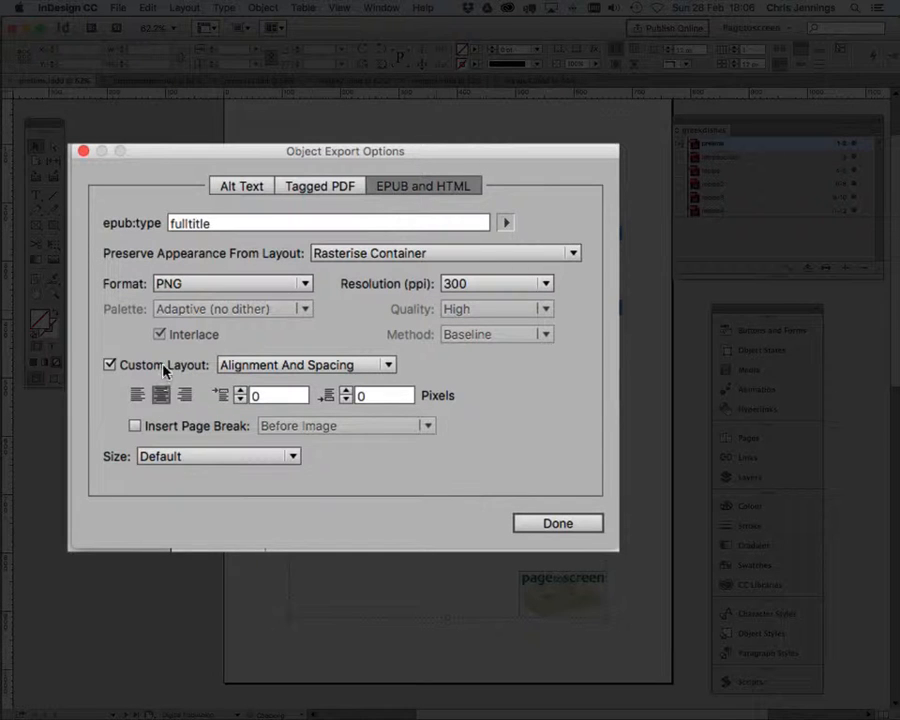
Step: Enable a page break for the exported title group and place it After Image
{"action": "left_click", "coordinate": [135, 427]}
{"action": "left_click", "coordinate": [427, 427]}
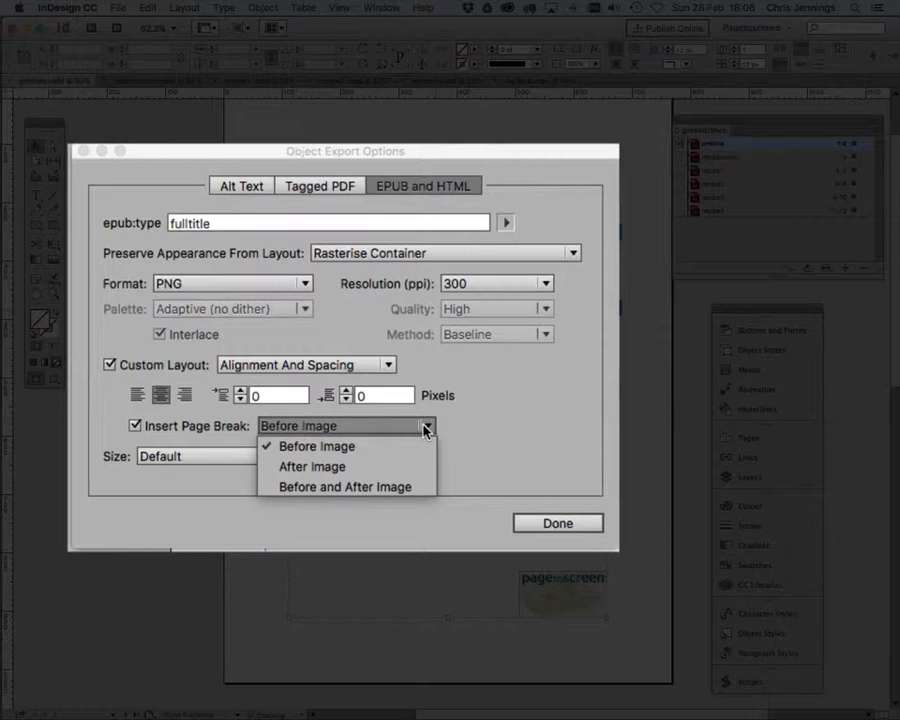
{"action": "left_click", "coordinate": [366, 467]}
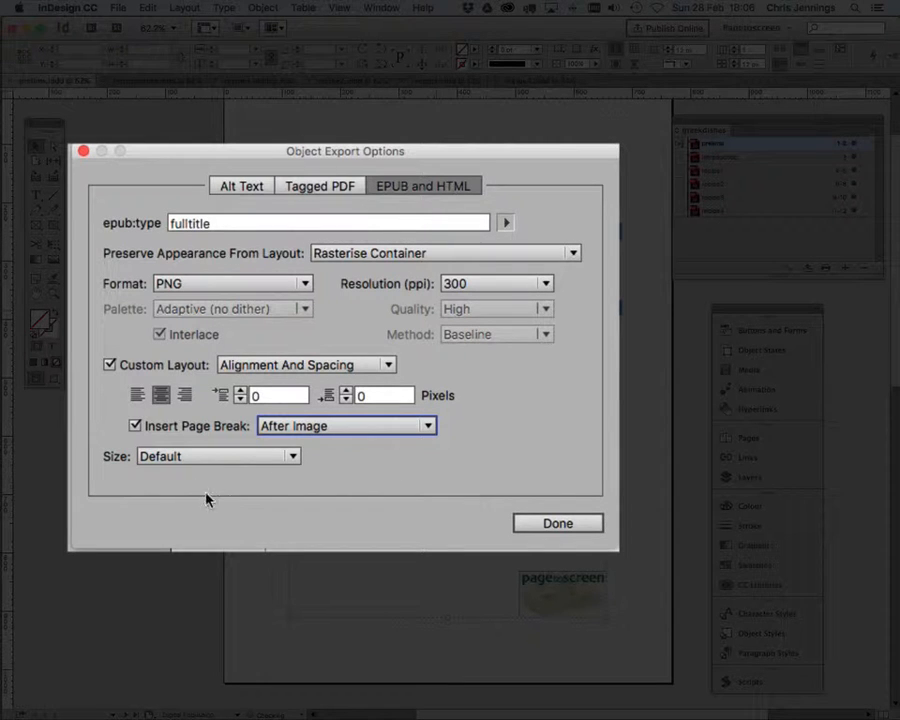
Step: Set the exported title group's size to Custom Width at 100%
{"action": "left_click", "coordinate": [293, 457]}
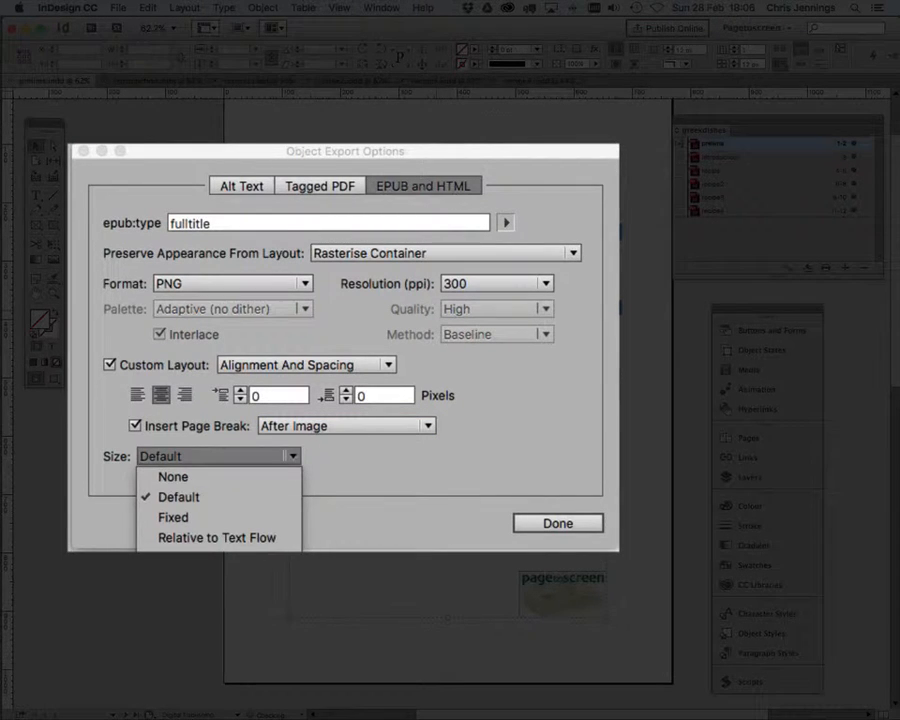
{"action": "left_click", "coordinate": [193, 558]}
{"action": "left_click", "coordinate": [330, 458]}
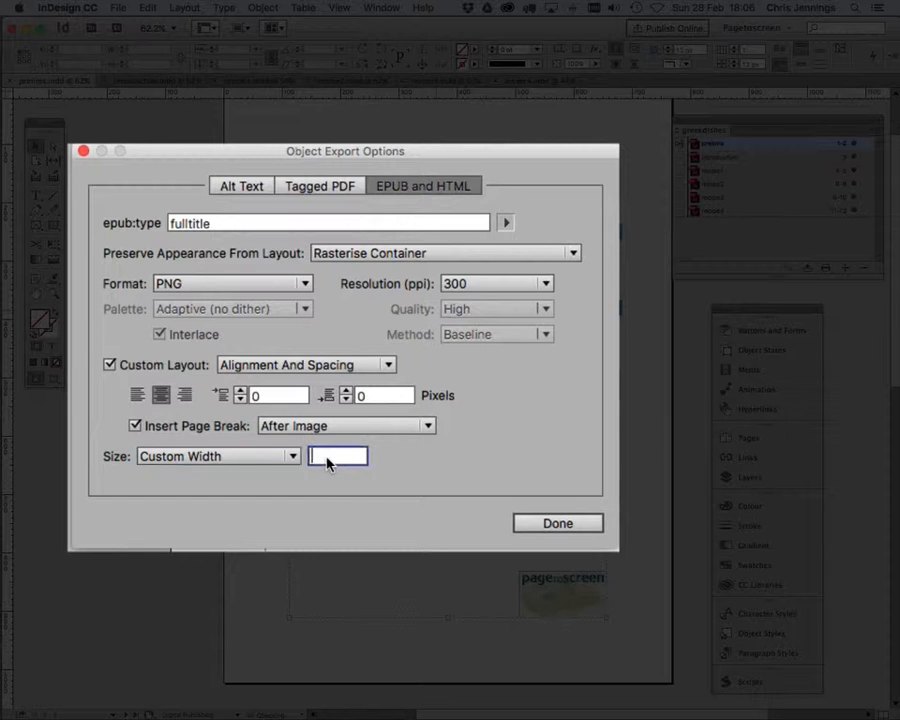
{"action": "type", "text": "100%"}
Step: Give the title group custom alt text reading "Greek Island Recipes - Title Page" and finish its object export options
{"action": "left_click", "coordinate": [237, 188]}
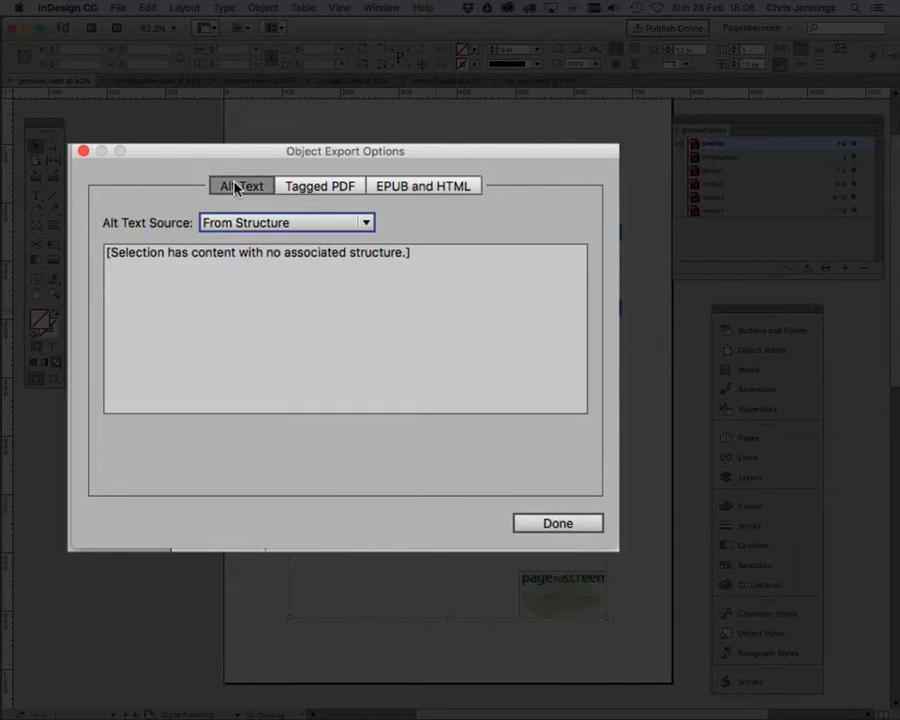
{"action": "left_click", "coordinate": [252, 224]}
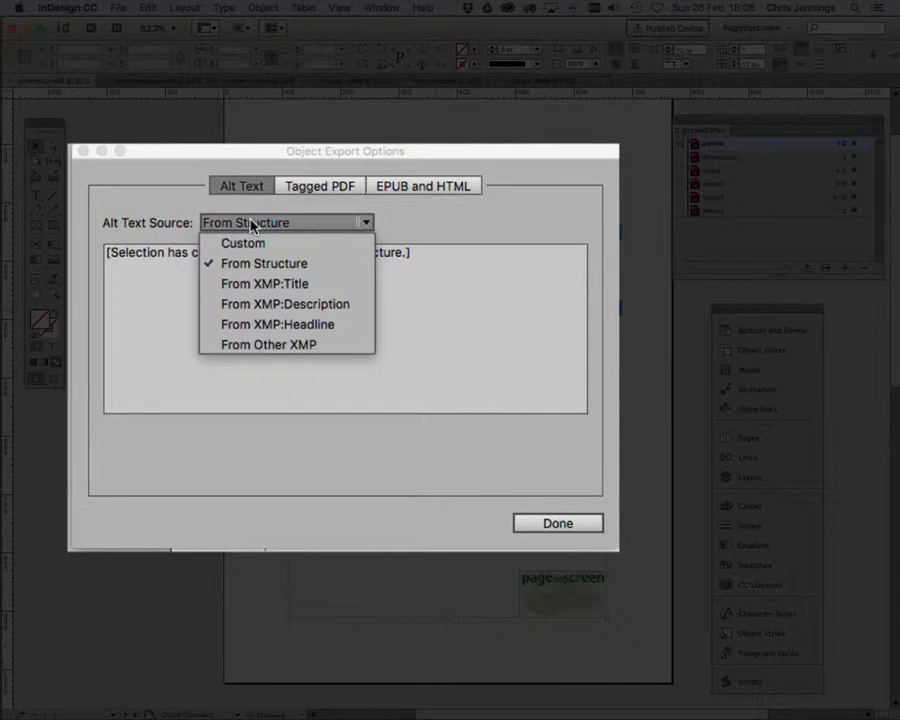
{"action": "left_click", "coordinate": [253, 246]}
{"action": "left_click", "coordinate": [161, 261]}
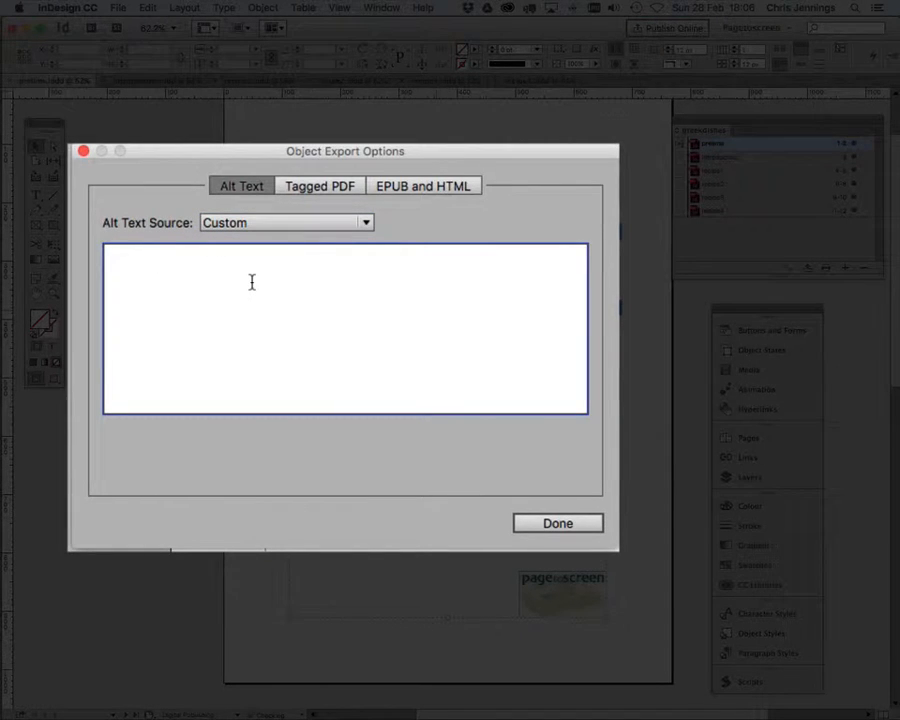
{"action": "type", "text": "Greek Island Recipes"}
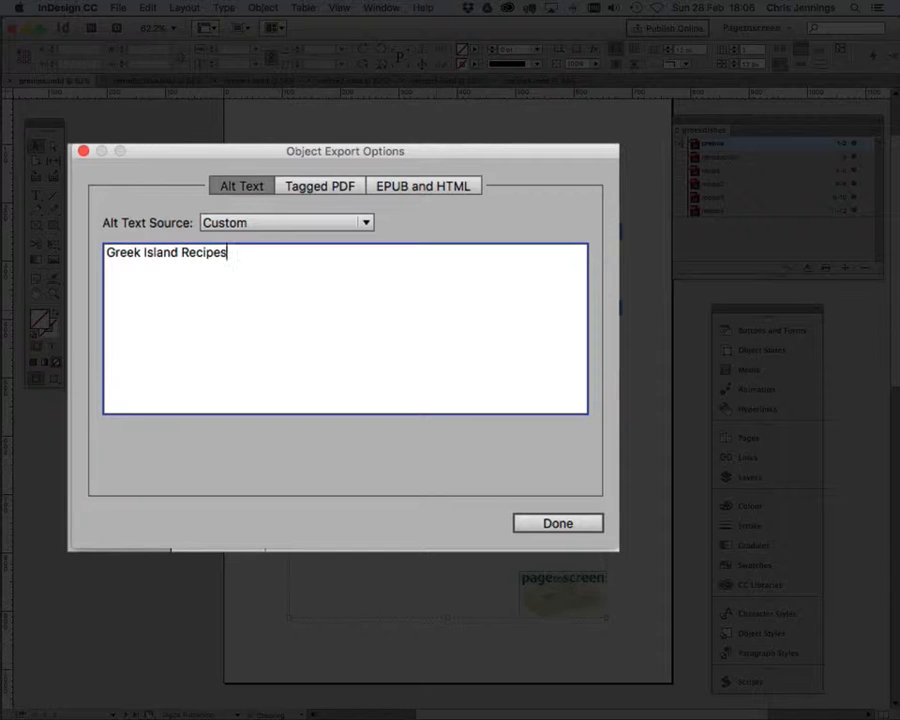
{"action": "type", "text": " - Title Page"}
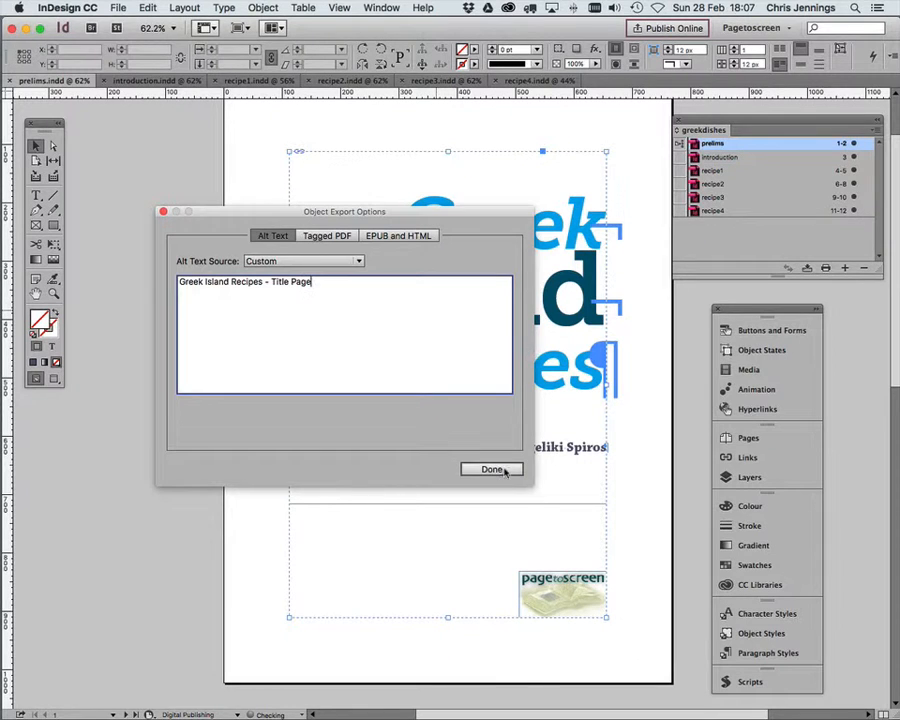
{"action": "left_click", "coordinate": [570, 524]}
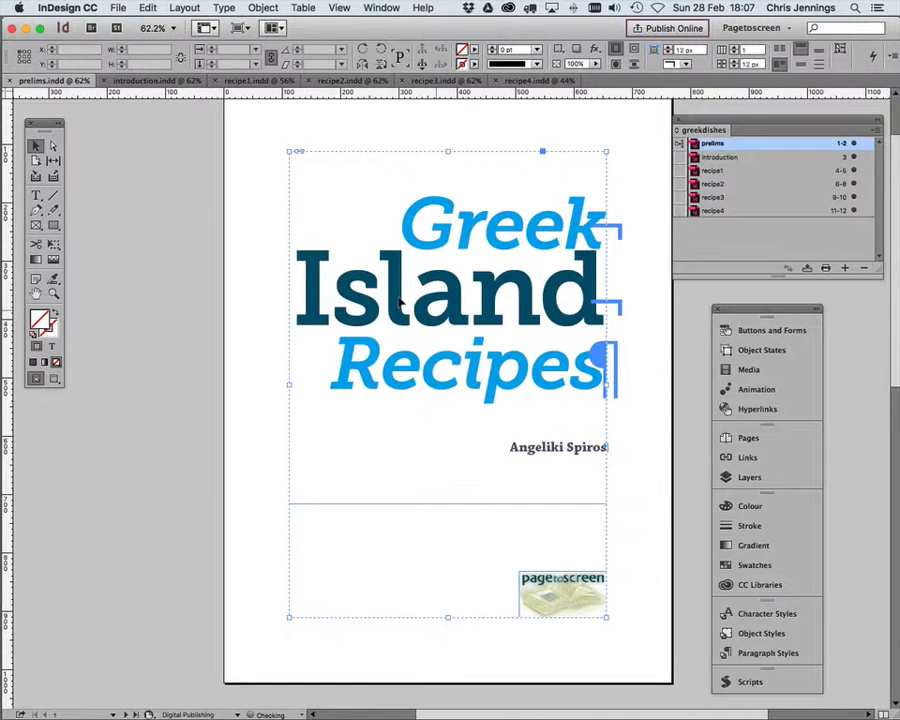
Step: Shorten the Contents text frame on the pasteboard beside the copyright page to a height of about 232 px
{"action": "scroll", "coordinate": [400, 300], "scroll_direction": "down", "scroll_amount": 5}
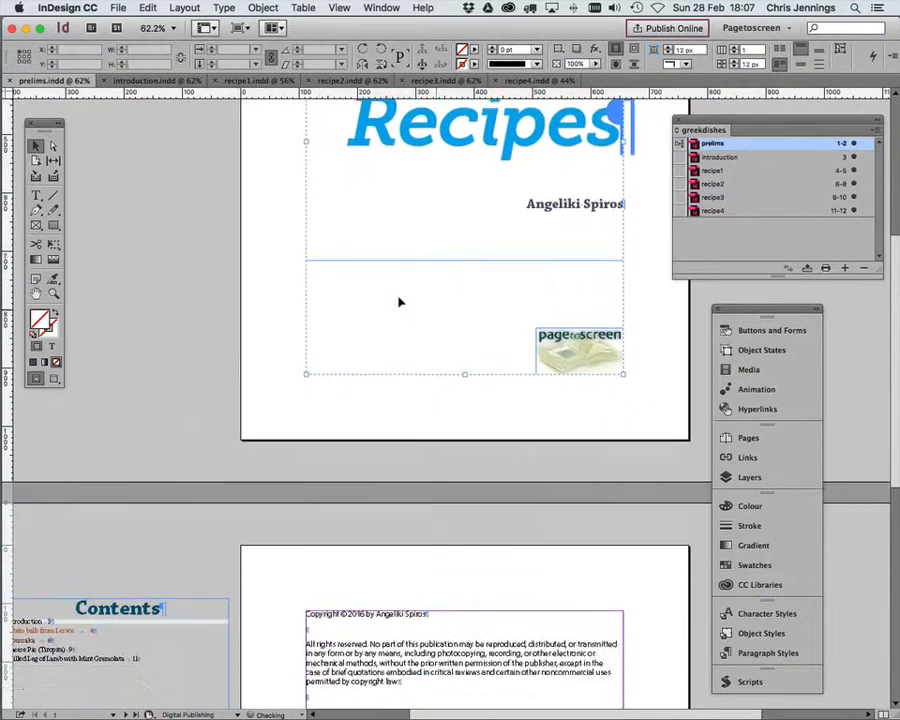
{"action": "scroll", "coordinate": [399, 302], "scroll_direction": "down", "scroll_amount": 8}
{"action": "scroll", "coordinate": [399, 302], "scroll_direction": "left", "scroll_amount": 2}
{"action": "scroll", "coordinate": [399, 302], "scroll_direction": "down", "scroll_amount": 1}
{"action": "scroll", "coordinate": [399, 302], "scroll_direction": "right", "scroll_amount": 1}
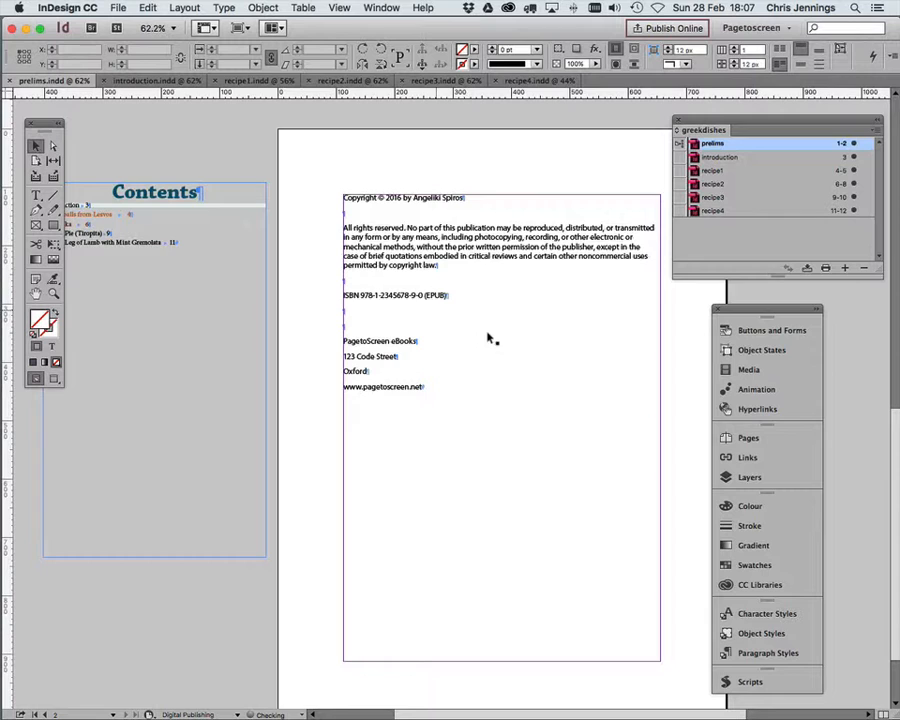
{"action": "scroll", "coordinate": [455, 320], "scroll_direction": "down", "scroll_amount": 2}
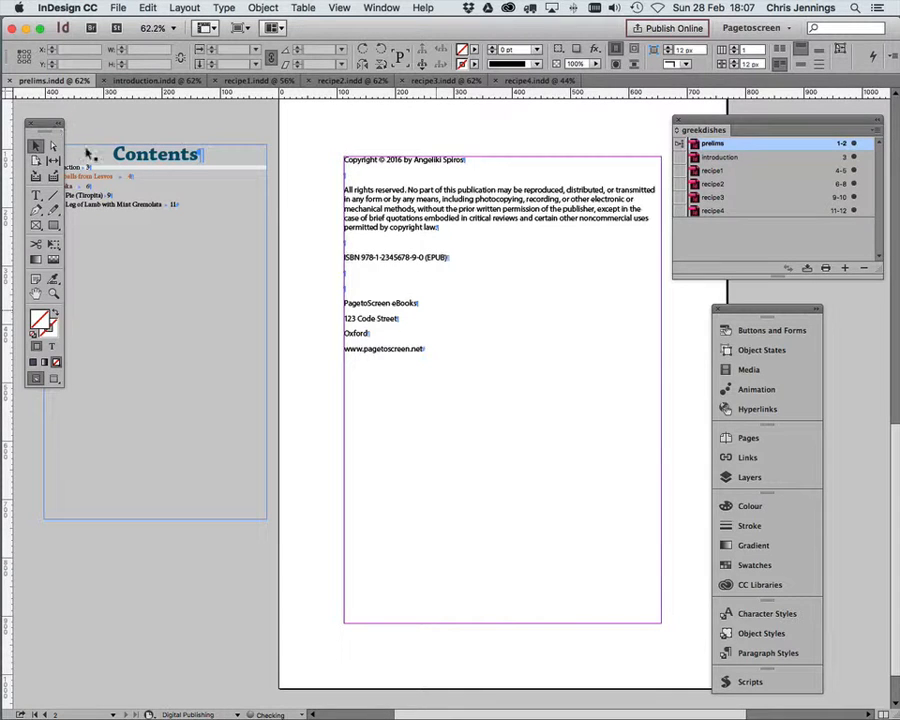
{"action": "left_click_drag", "start_coordinate": [47, 124], "coordinate": [32, 318]}
{"action": "left_click", "coordinate": [221, 262]}
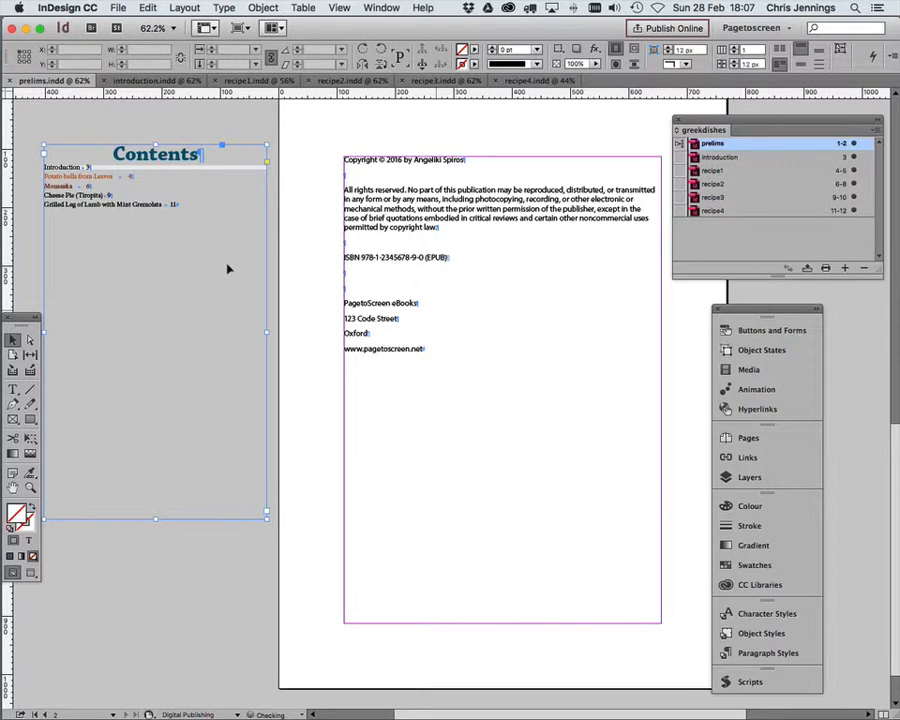
{"action": "left_click_drag", "start_coordinate": [155, 518], "coordinate": [155, 279]}
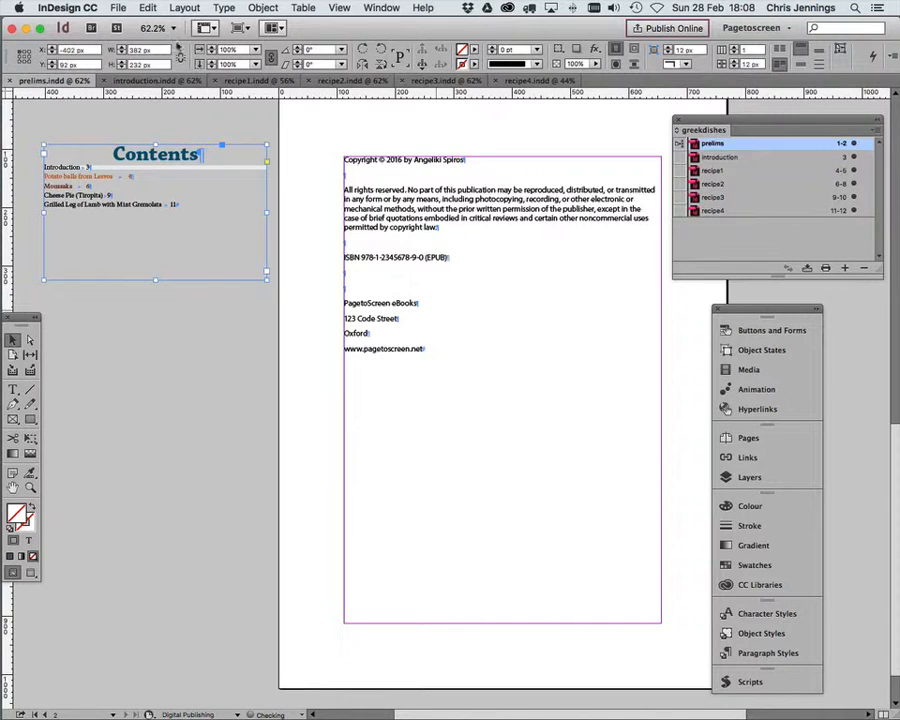
Step: Review the full Table of Contents settings for the section_heading and recipe_title styles, leaving them unchanged
{"action": "left_click", "coordinate": [184, 8]}
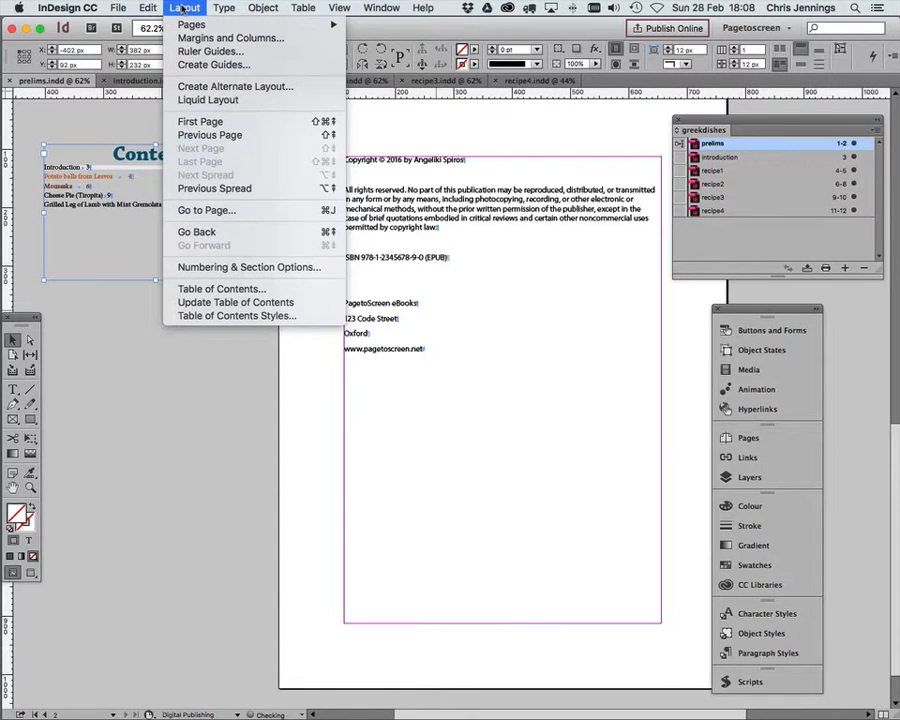
{"action": "left_click", "coordinate": [200, 289]}
{"action": "left_click_drag", "start_coordinate": [306, 198], "coordinate": [240, 123]}
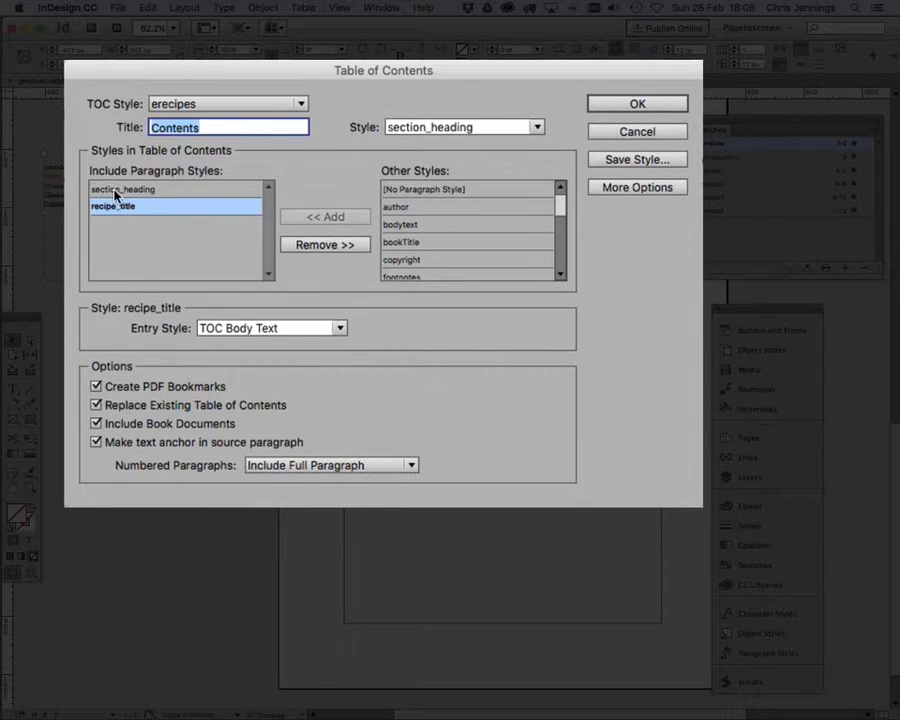
{"action": "left_click", "coordinate": [616, 190]}
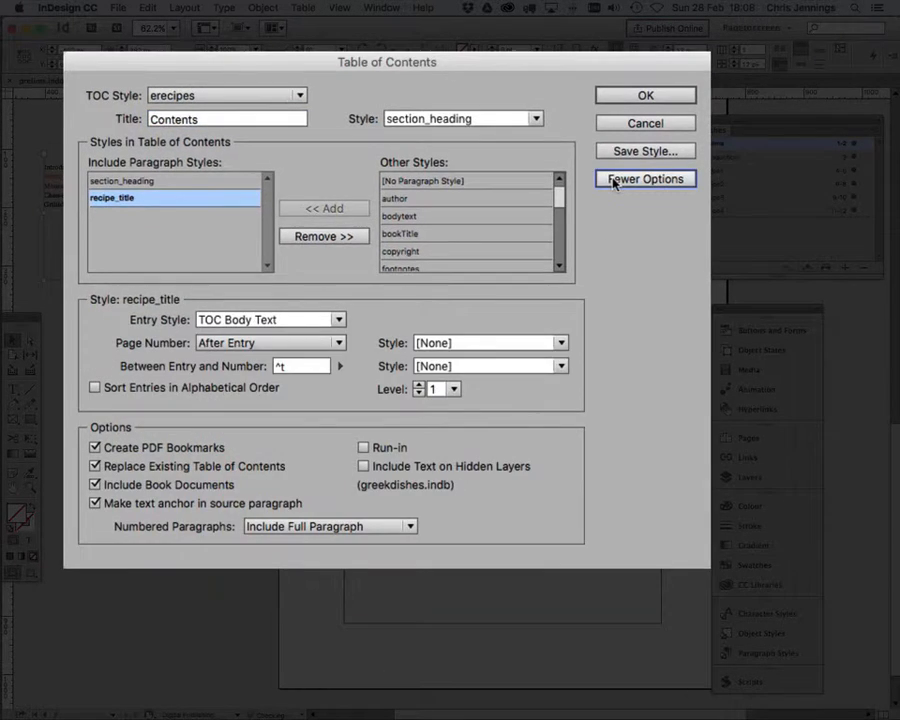
{"action": "left_click", "coordinate": [115, 181]}
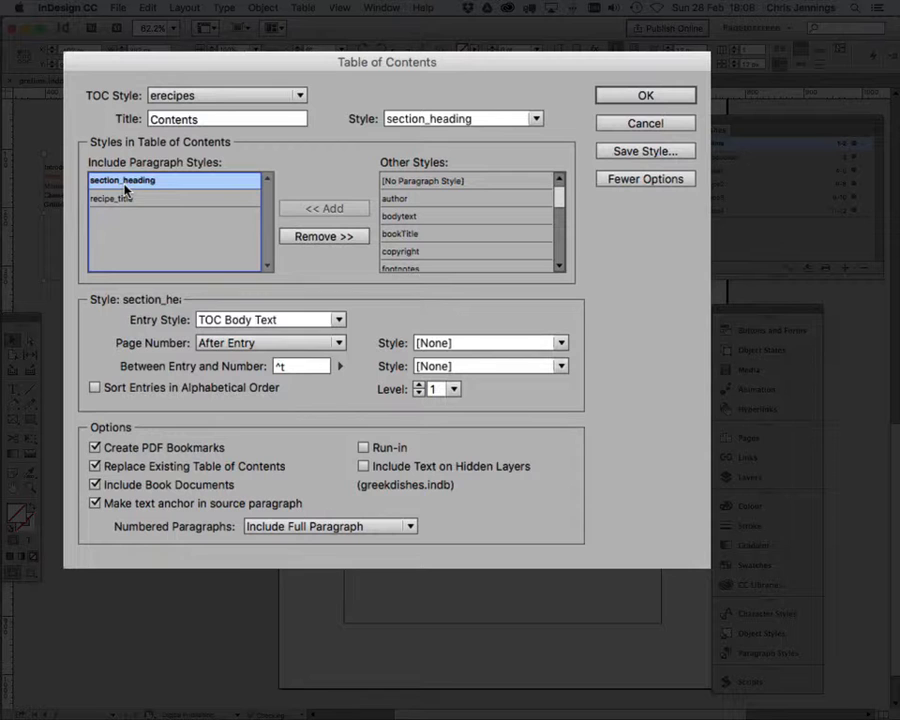
{"action": "left_click", "coordinate": [112, 199]}
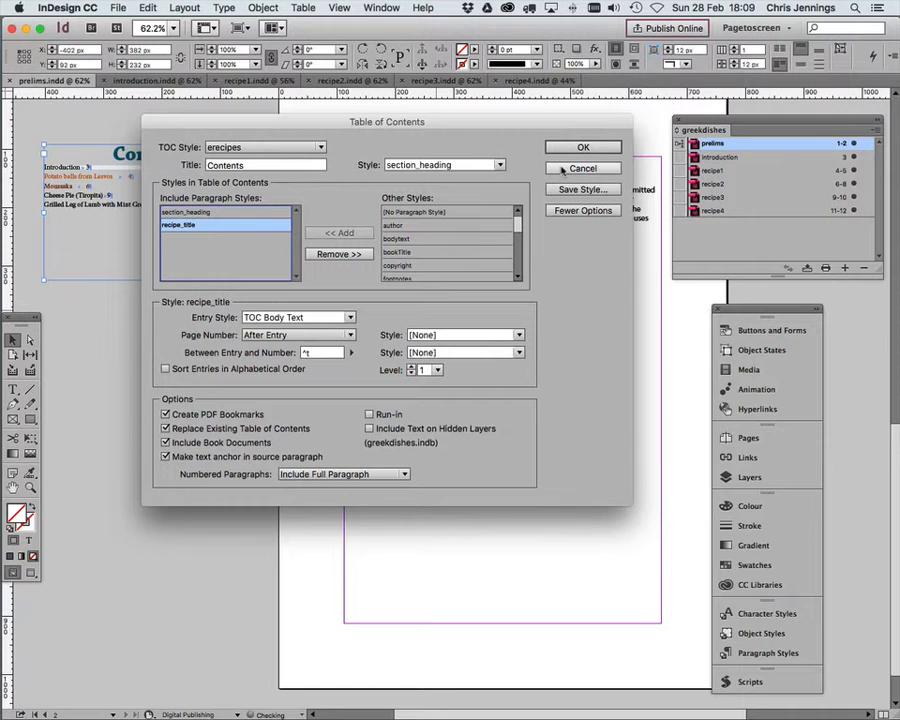
{"action": "left_click", "coordinate": [563, 170]}
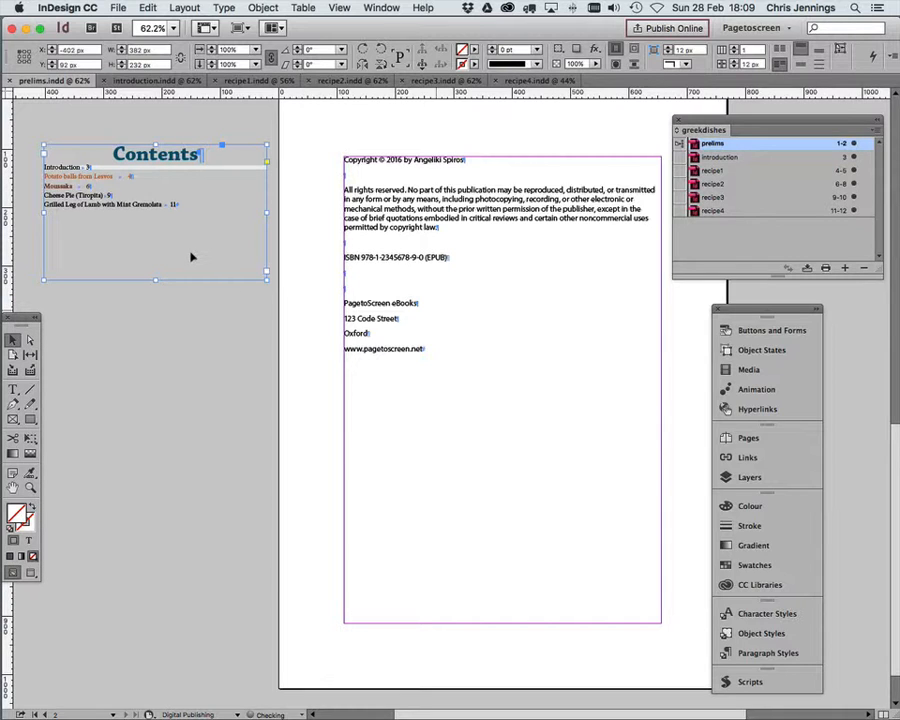
Step: Start exporting the whole greekdishes book, with no single document selected, in EPUB (Reflowable) format
{"action": "left_click", "coordinate": [221, 333]}
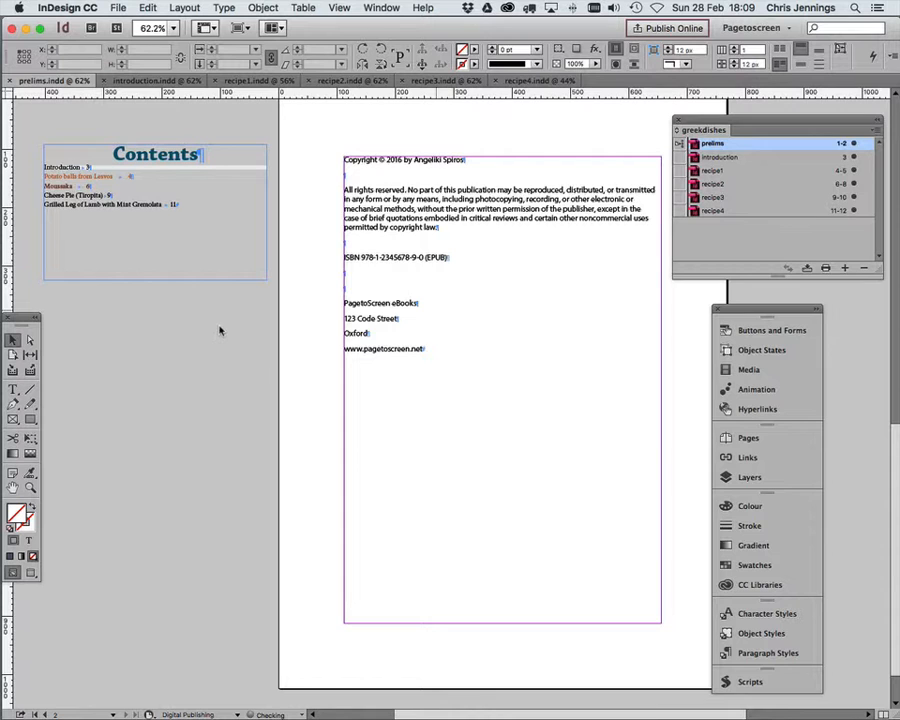
{"action": "scroll", "coordinate": [220, 331], "scroll_direction": "up", "scroll_amount": 1}
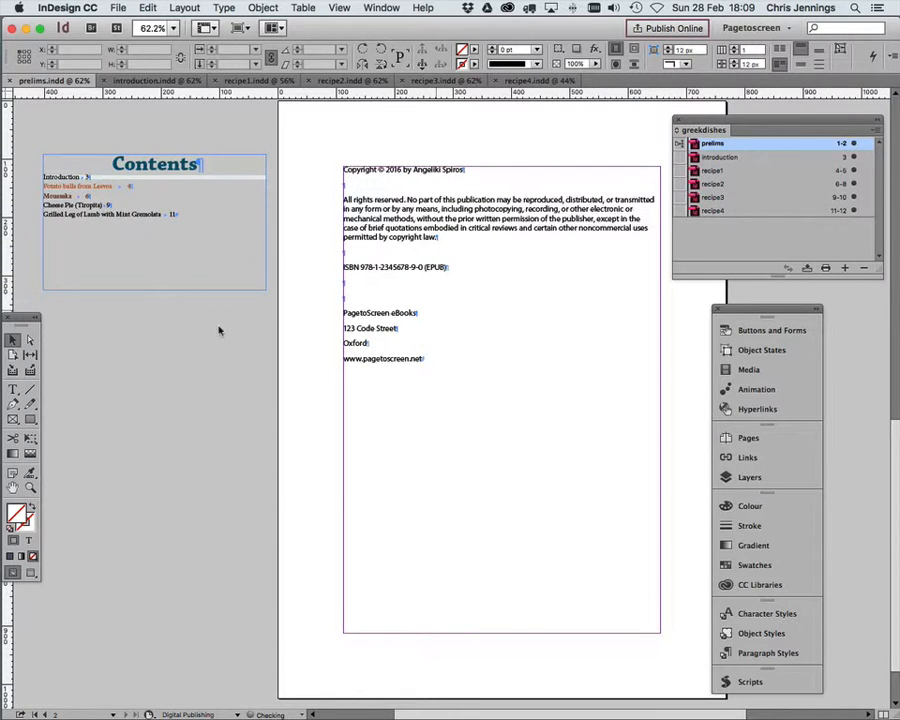
{"action": "scroll", "coordinate": [220, 331], "scroll_direction": "up", "scroll_amount": 10}
{"action": "scroll", "coordinate": [220, 331], "scroll_direction": "up", "scroll_amount": 5}
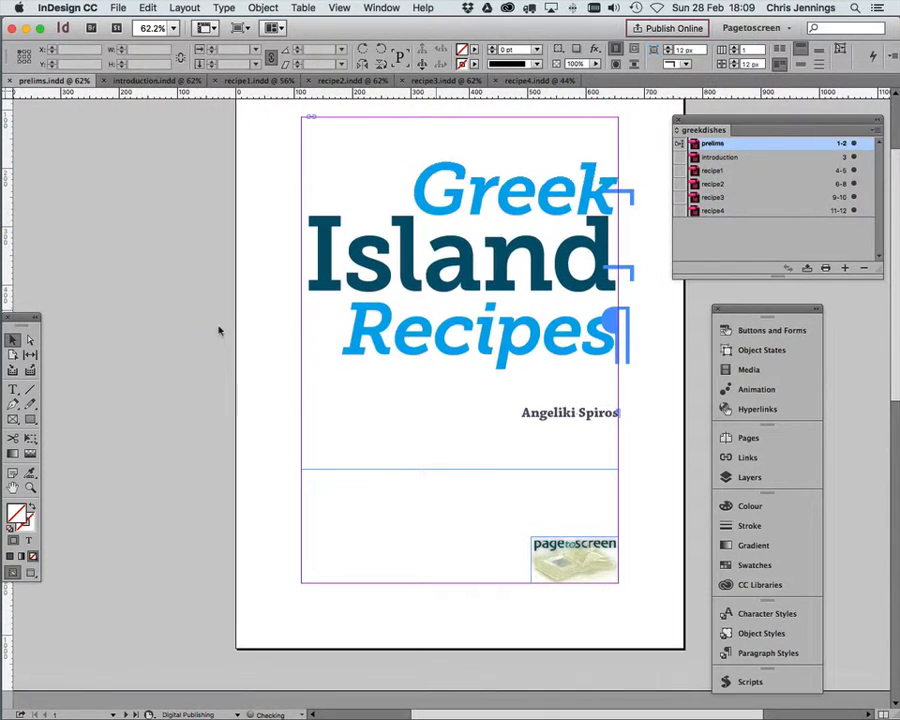
{"action": "left_click", "coordinate": [717, 247]}
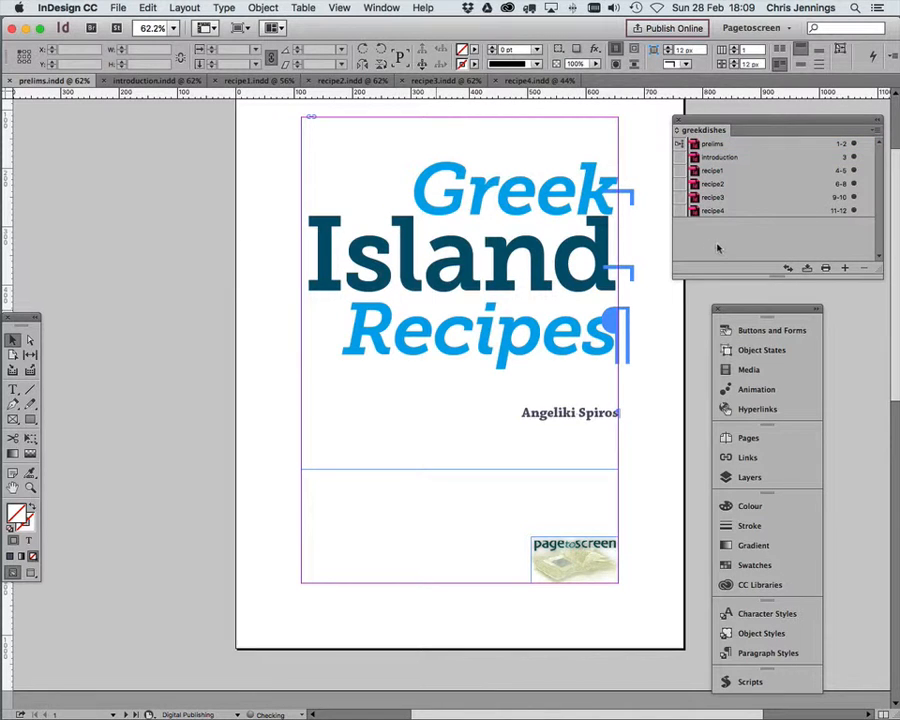
{"action": "left_click_drag", "start_coordinate": [742, 129], "coordinate": [639, 121]}
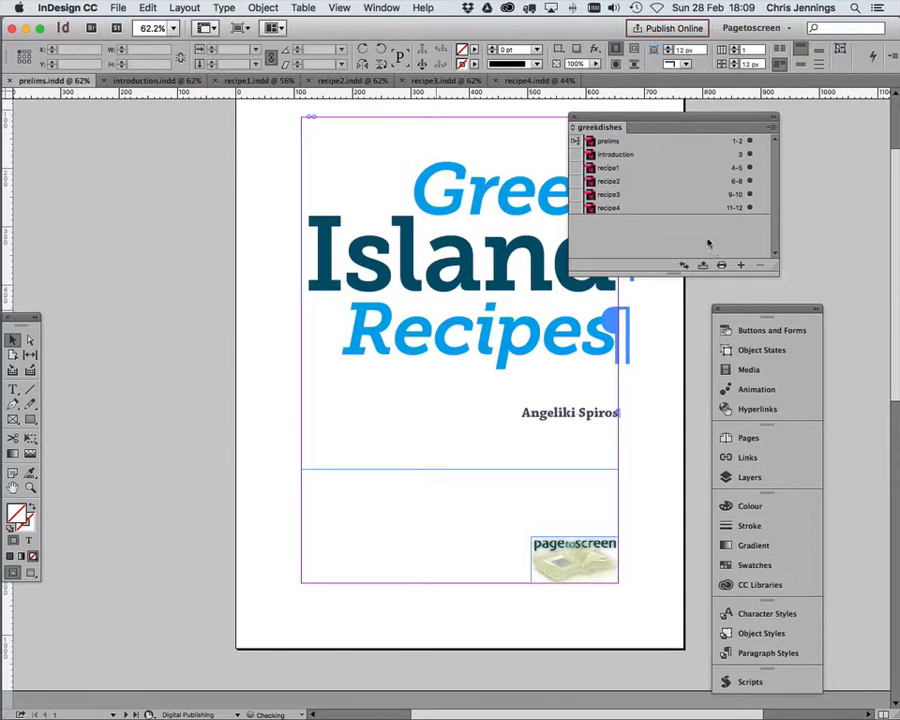
{"action": "left_click", "coordinate": [770, 129]}
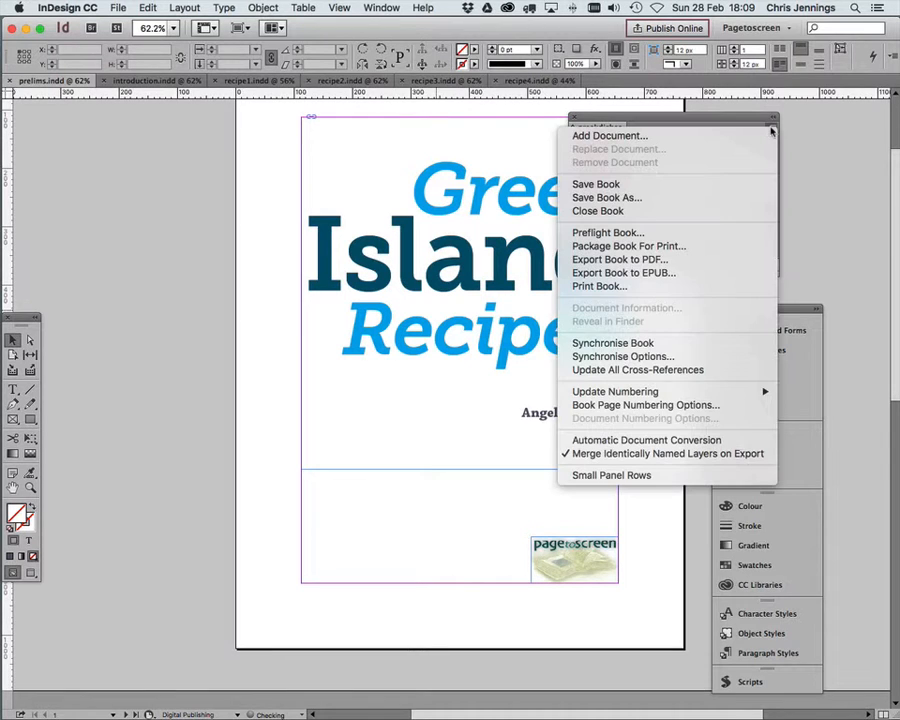
{"action": "left_click", "coordinate": [638, 273]}
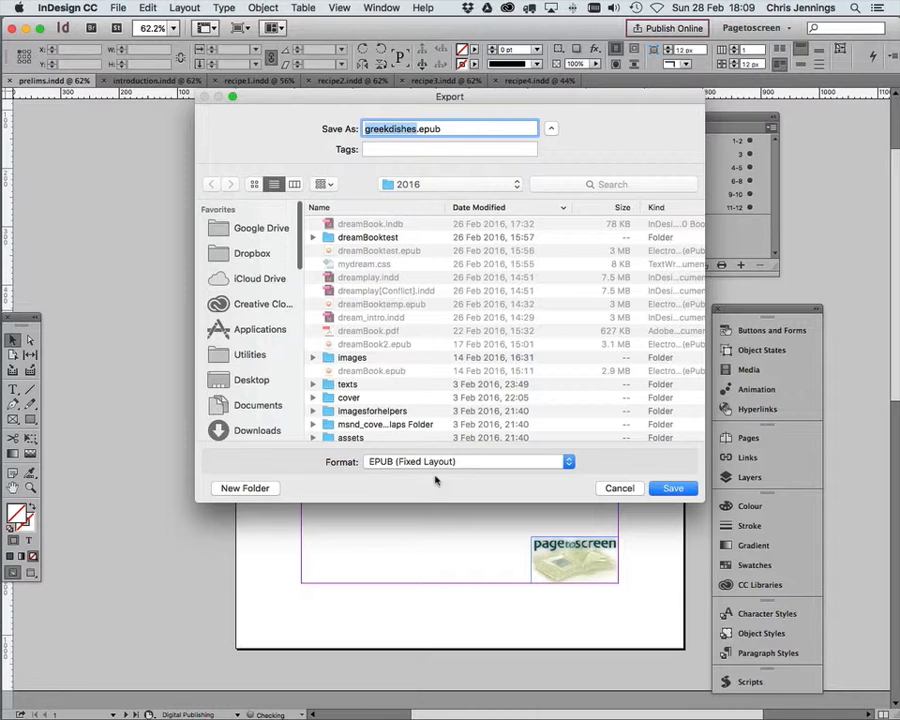
{"action": "left_click", "coordinate": [430, 465]}
{"action": "left_click", "coordinate": [430, 475]}
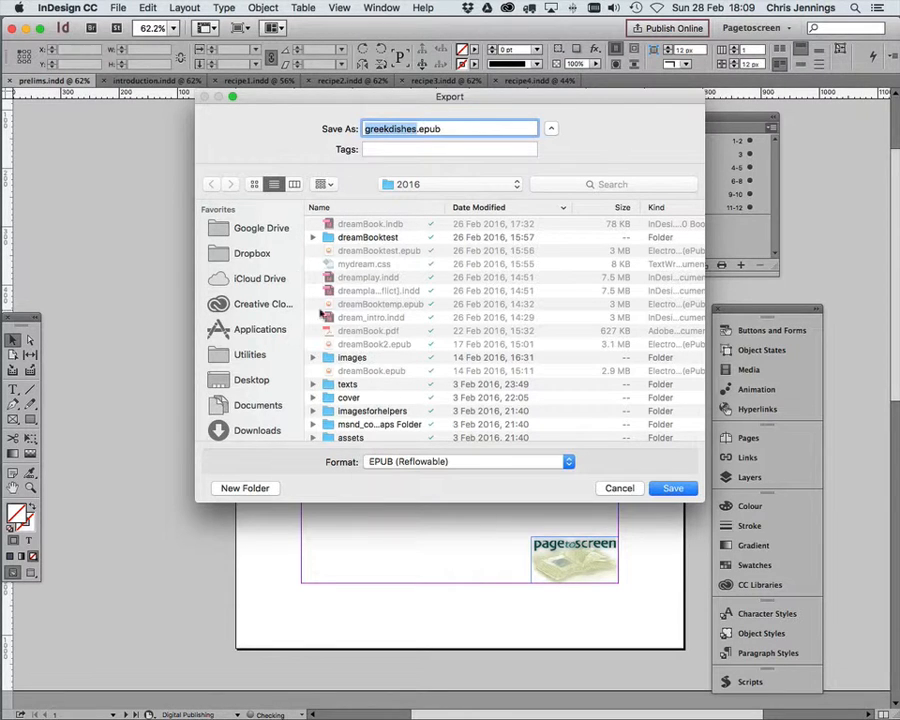
Step: Save the export as greekdishes02.epub in the Google Drive folder teaching/digitalproduct2016/recipes
{"action": "left_click", "coordinate": [259, 229]}
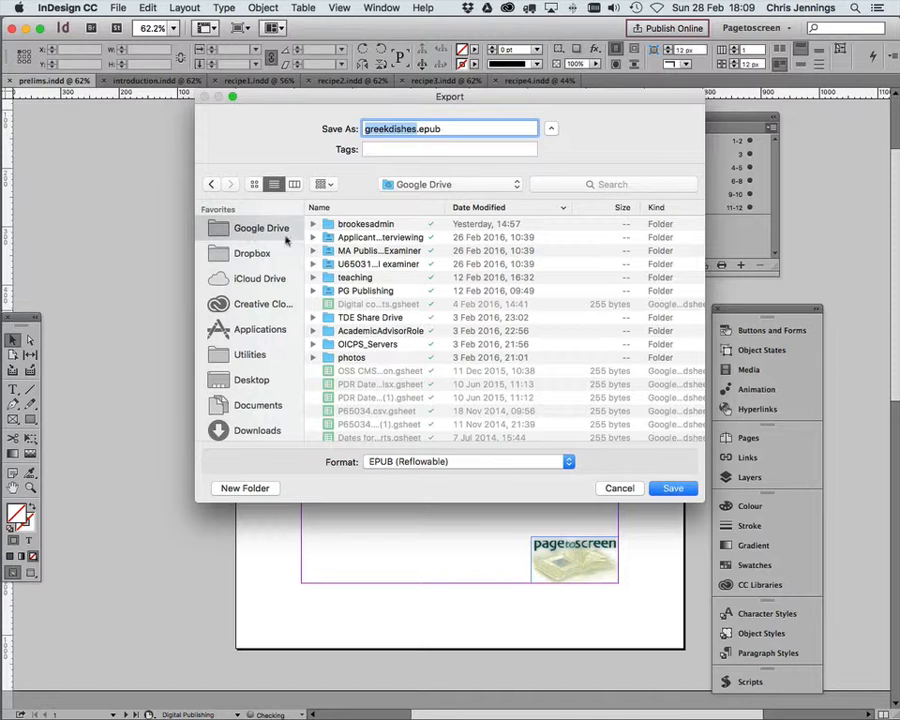
{"action": "double_click", "coordinate": [350, 279]}
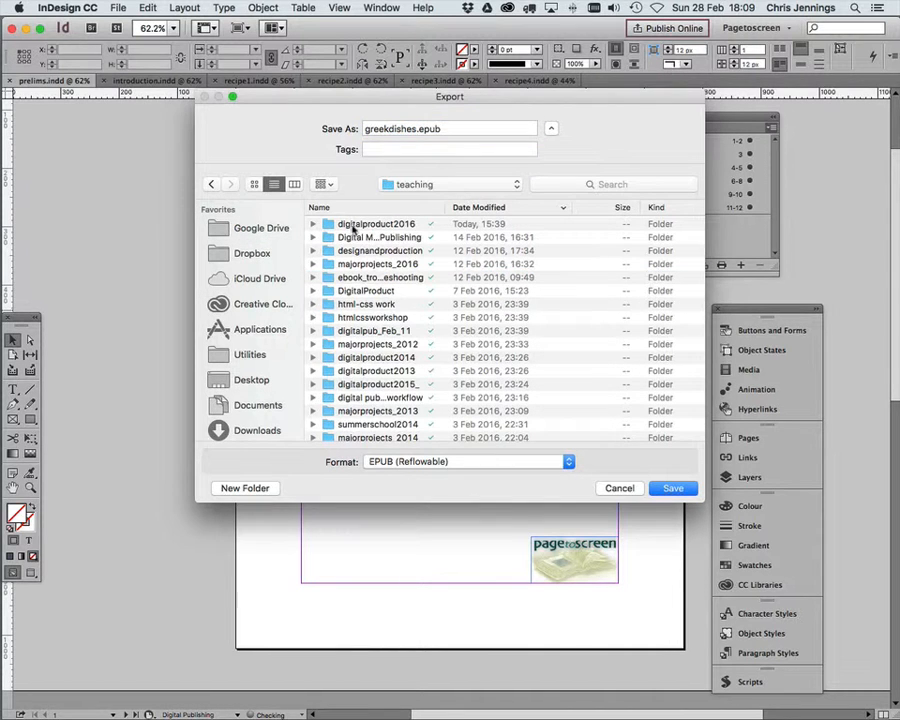
{"action": "double_click", "coordinate": [349, 225]}
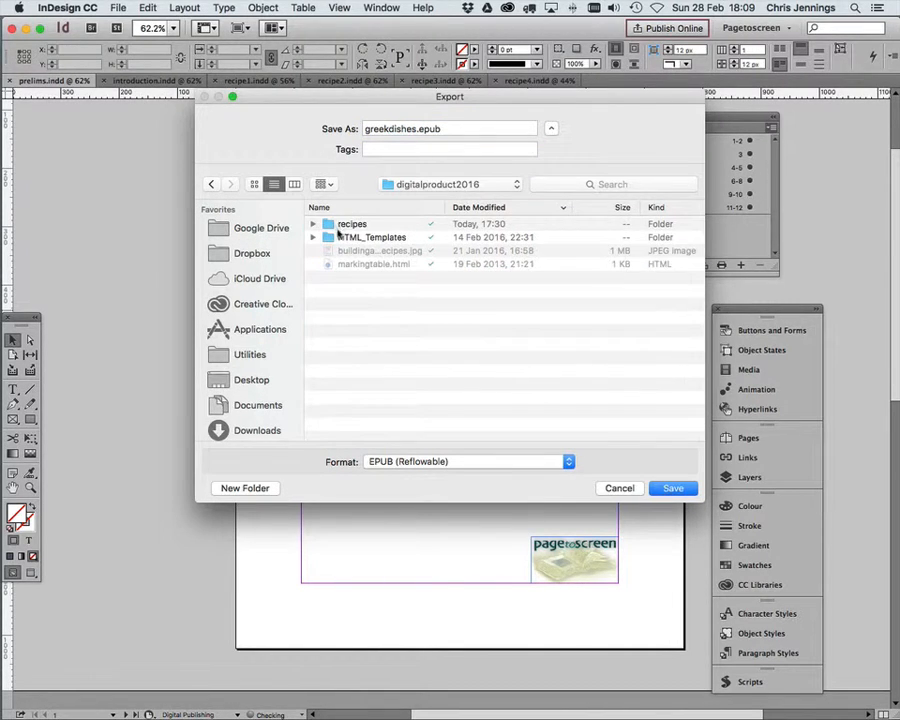
{"action": "double_click", "coordinate": [342, 226]}
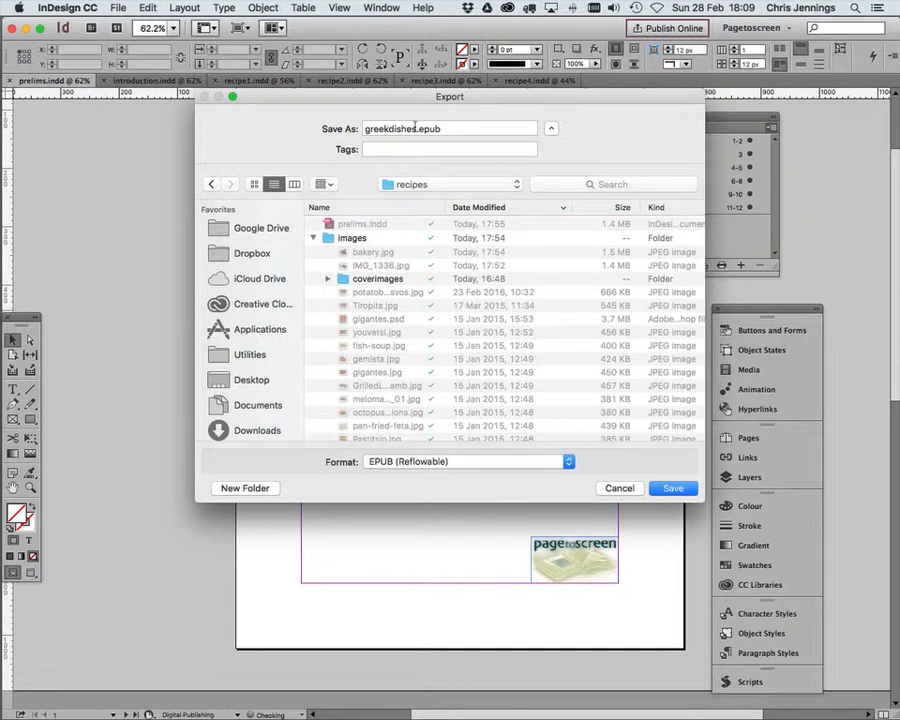
{"action": "left_click_drag", "start_coordinate": [416, 128], "coordinate": [364, 128]}
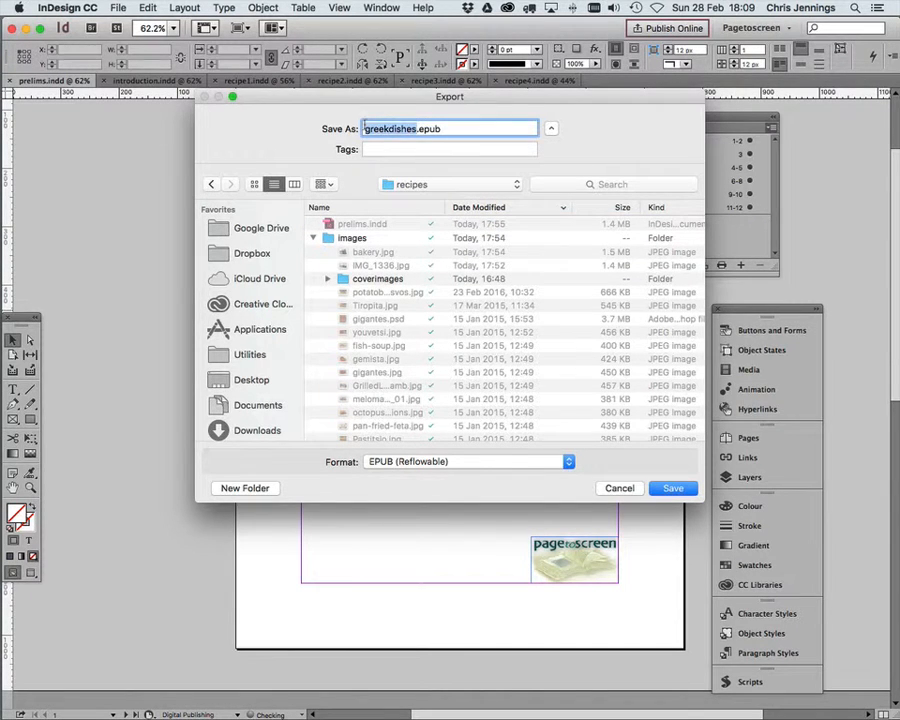
{"action": "left_click", "coordinate": [417, 128]}
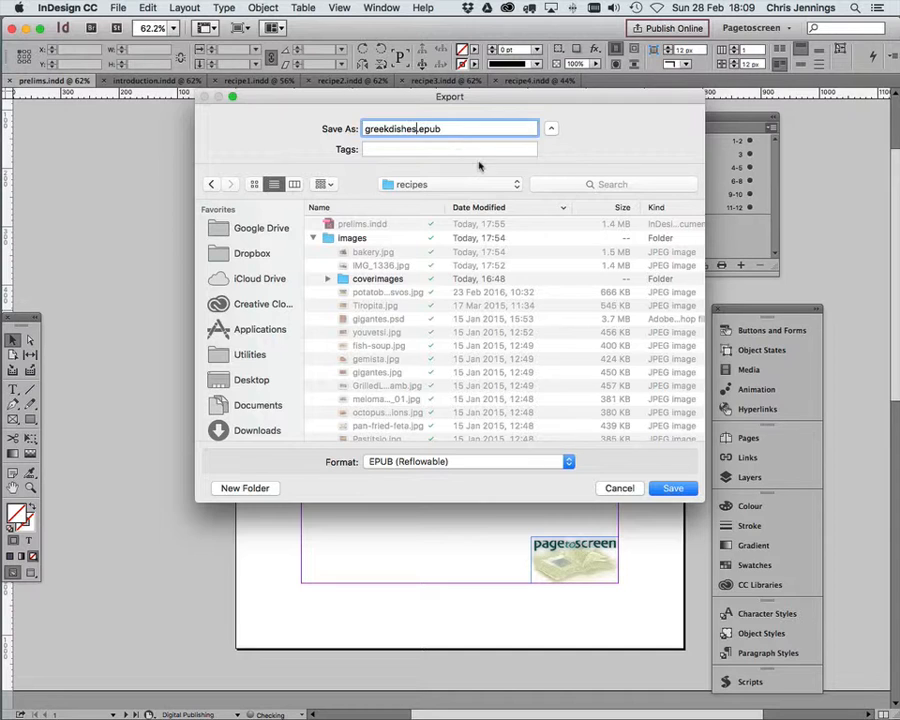
{"action": "type", "text": "02"}
{"action": "left_click", "coordinate": [665, 488]}
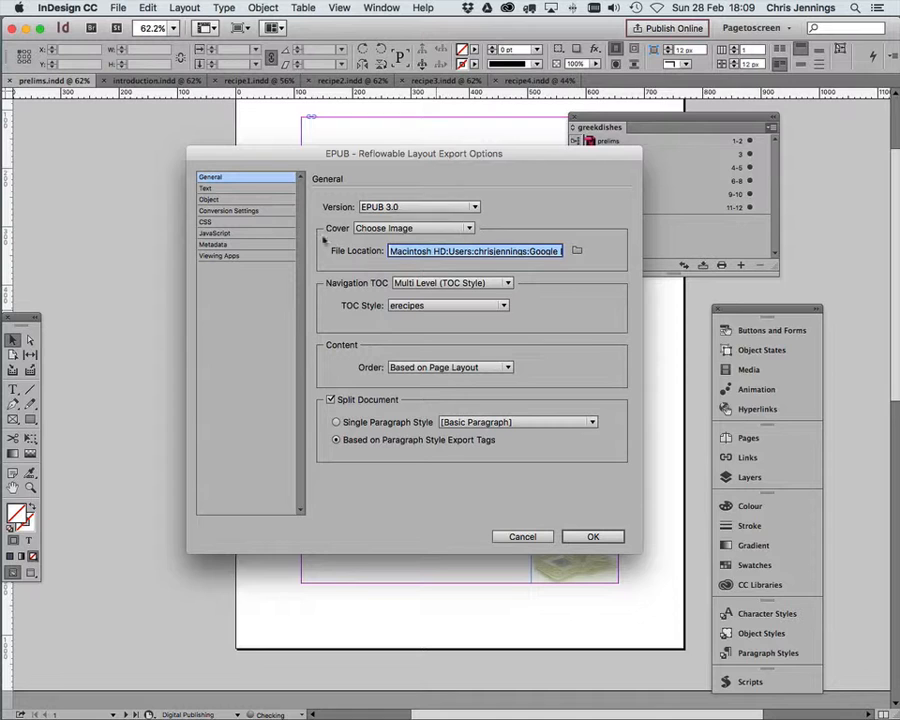
Step: Choose greekrecipes.jpg from Google Drive folder teaching/digitalproduct2016/recipes/coverimages as the EPUB cover image
{"action": "left_click", "coordinate": [577, 251]}
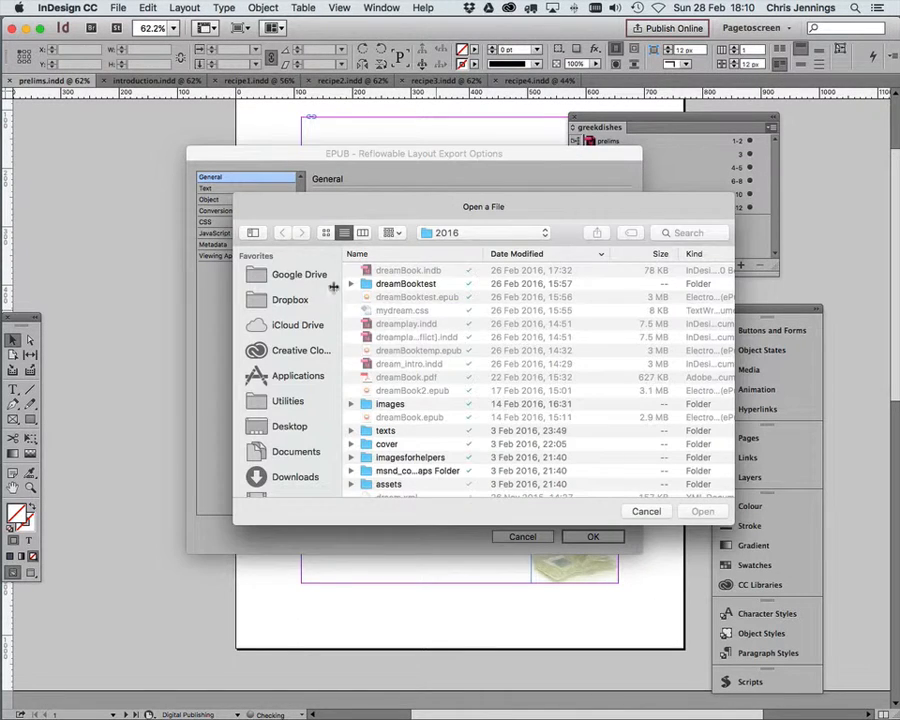
{"action": "left_click", "coordinate": [295, 276]}
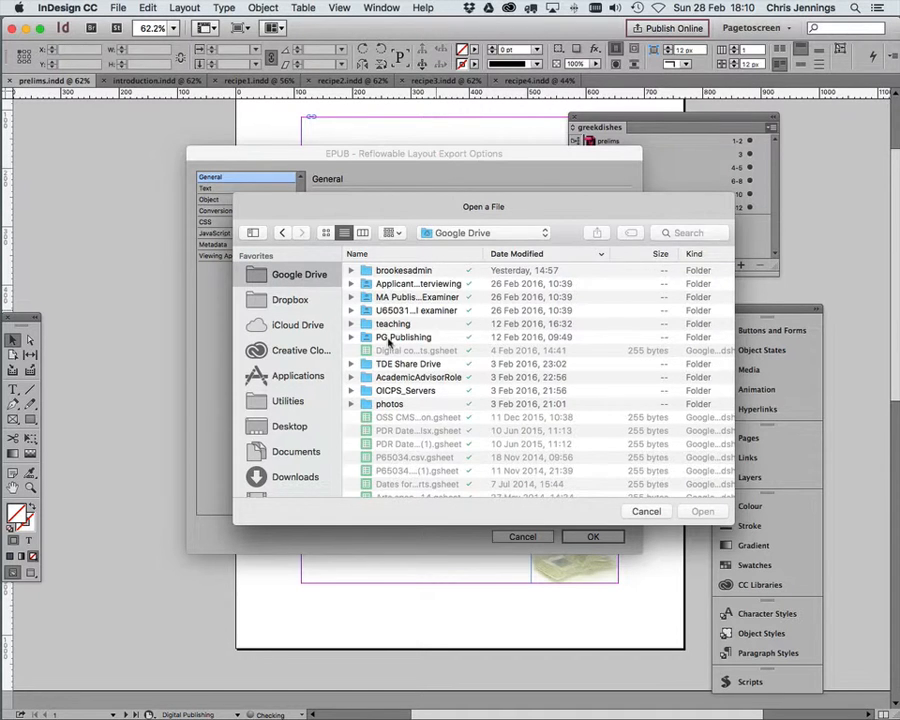
{"action": "double_click", "coordinate": [388, 326]}
{"action": "double_click", "coordinate": [385, 270]}
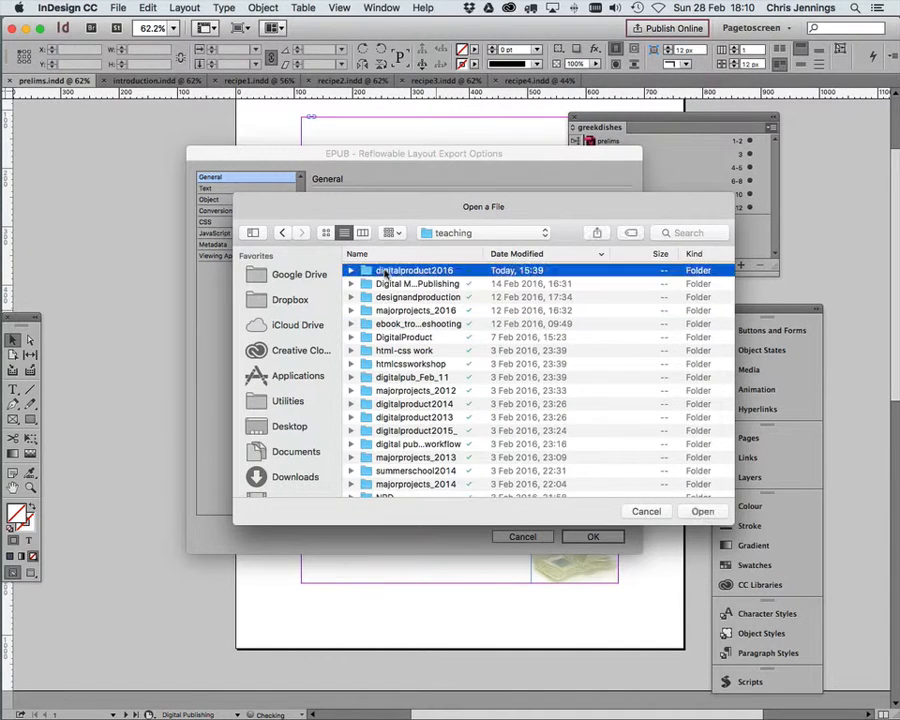
{"action": "double_click", "coordinate": [367, 273]}
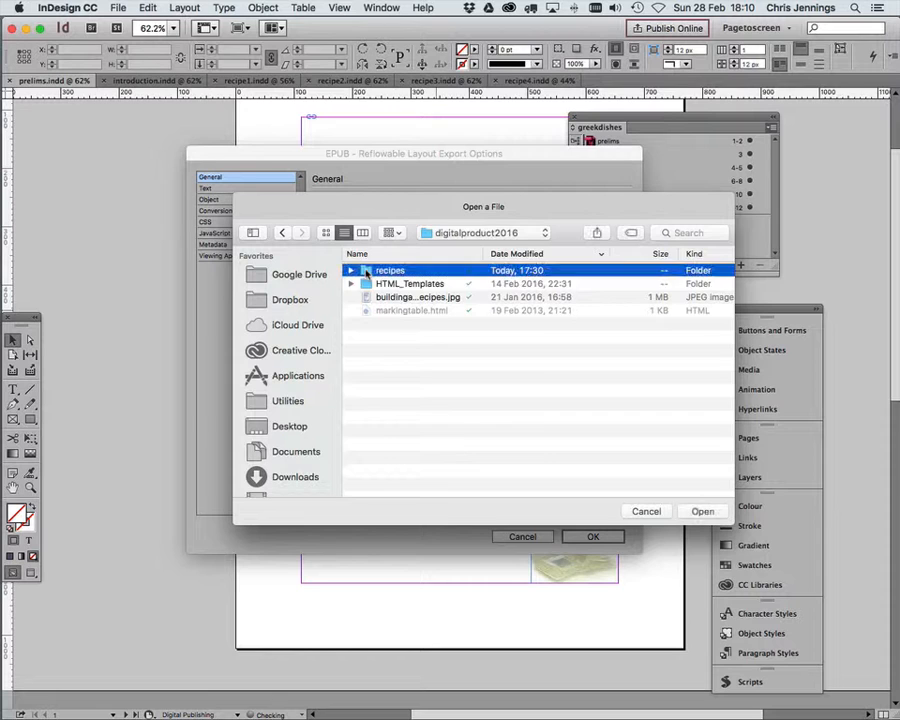
{"action": "double_click", "coordinate": [378, 326]}
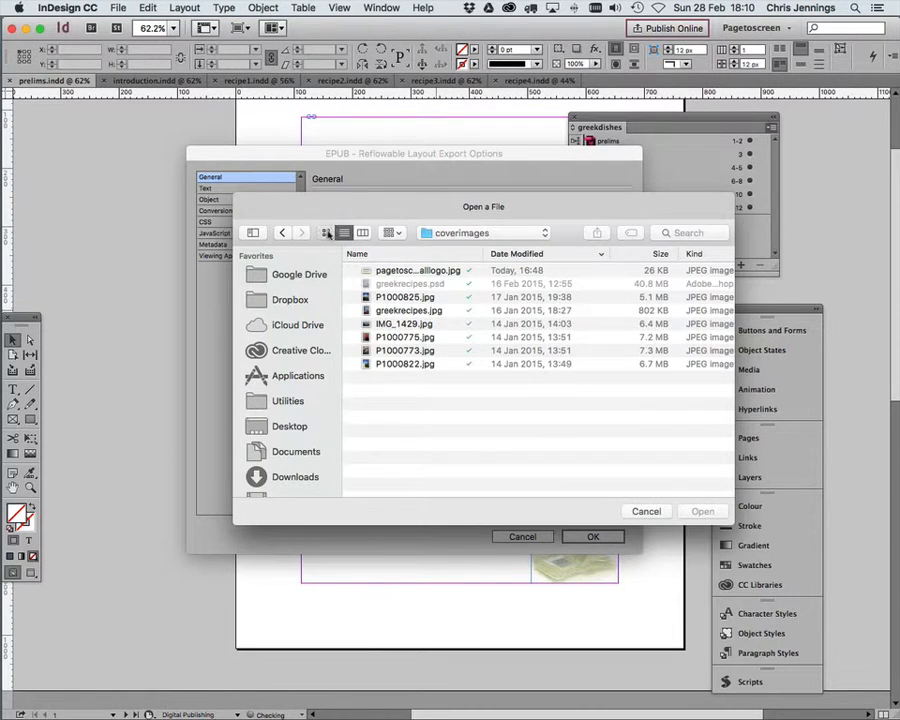
{"action": "left_click", "coordinate": [326, 233]}
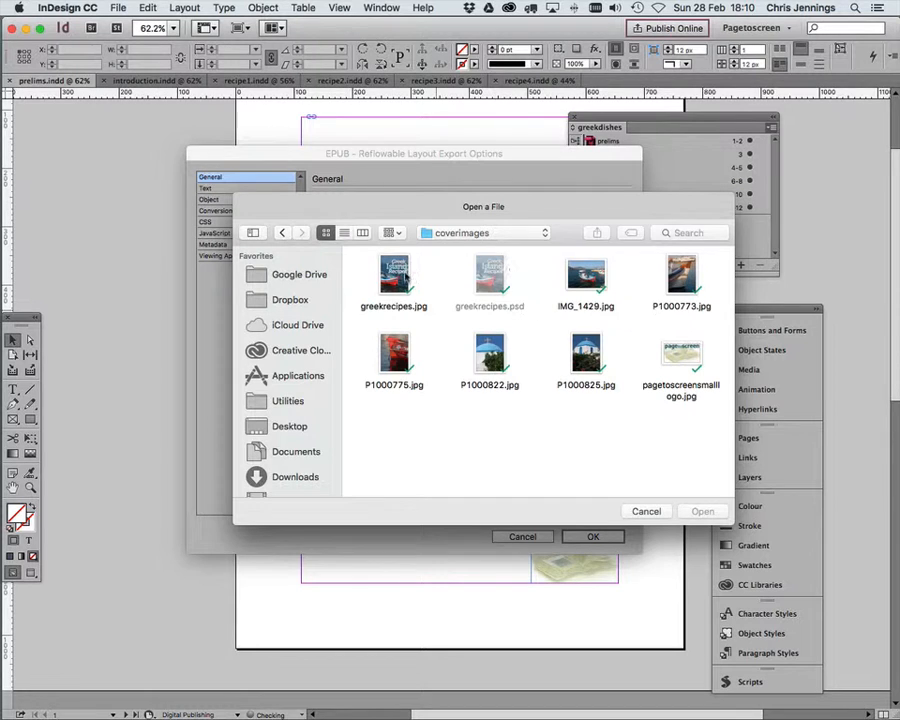
{"action": "left_click", "coordinate": [393, 278]}
{"action": "left_click", "coordinate": [701, 511]}
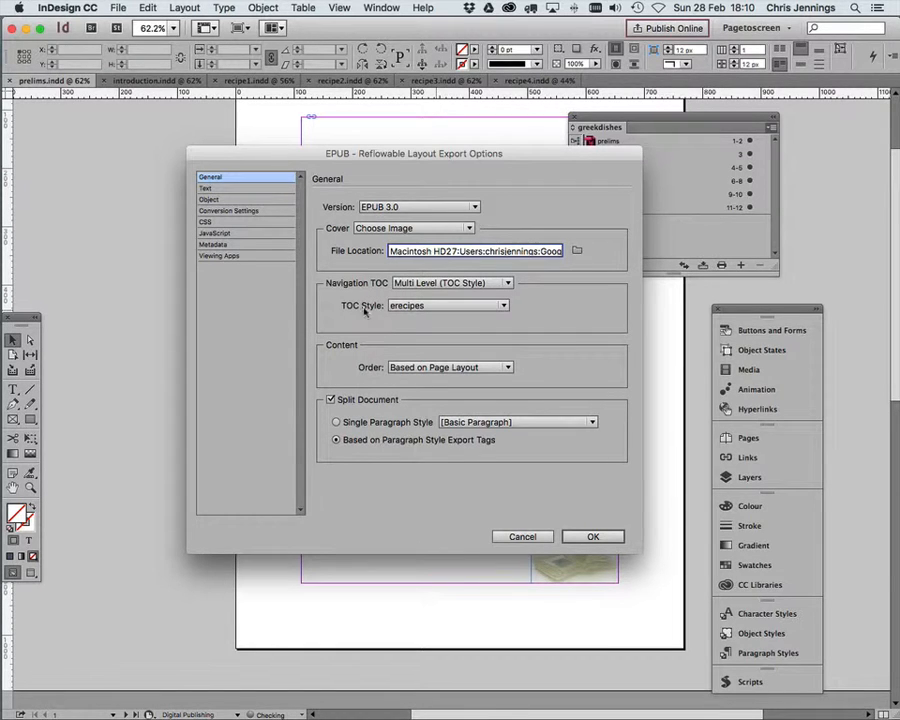
Step: Keep erecipes as the navigation TOC style, and export the EPUB after checking the CSS and Text options
{"action": "left_click", "coordinate": [502, 307]}
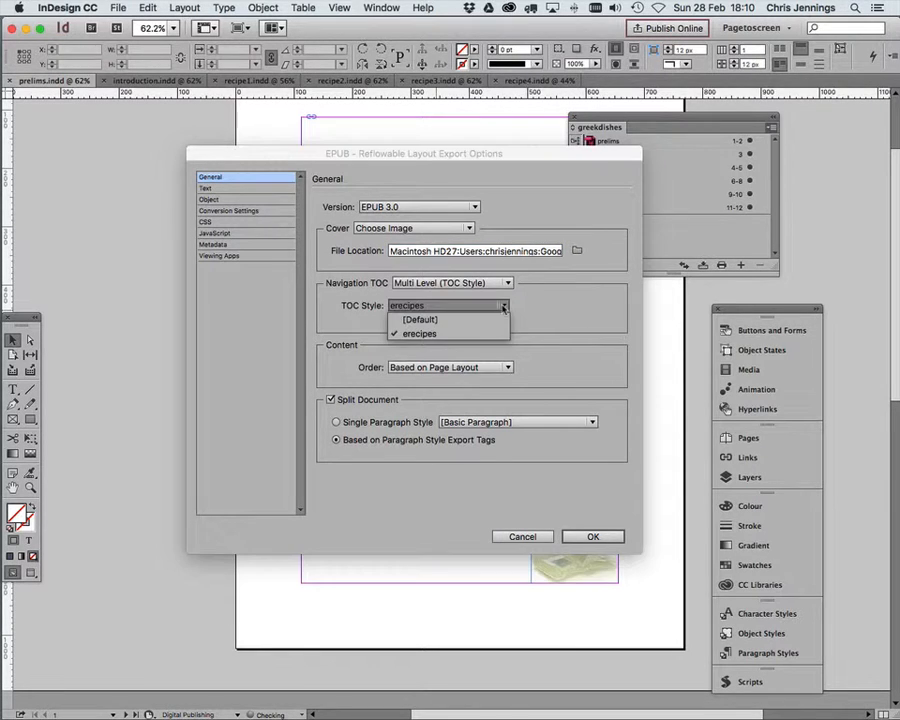
{"action": "left_click", "coordinate": [427, 337]}
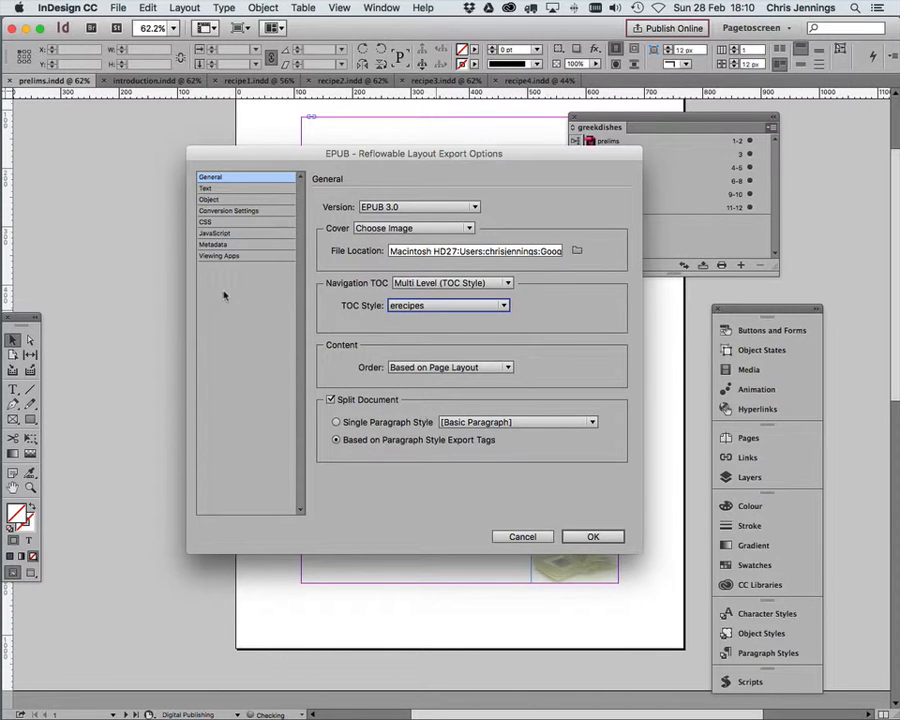
{"action": "left_click", "coordinate": [216, 223]}
{"action": "left_click", "coordinate": [210, 189]}
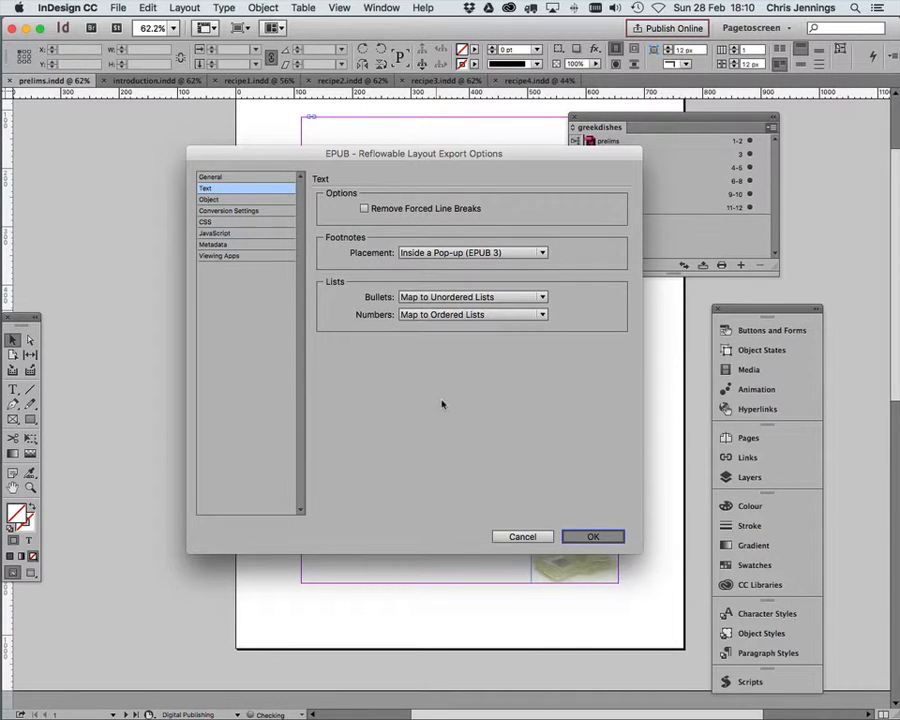
{"action": "key", "text": "Return"}
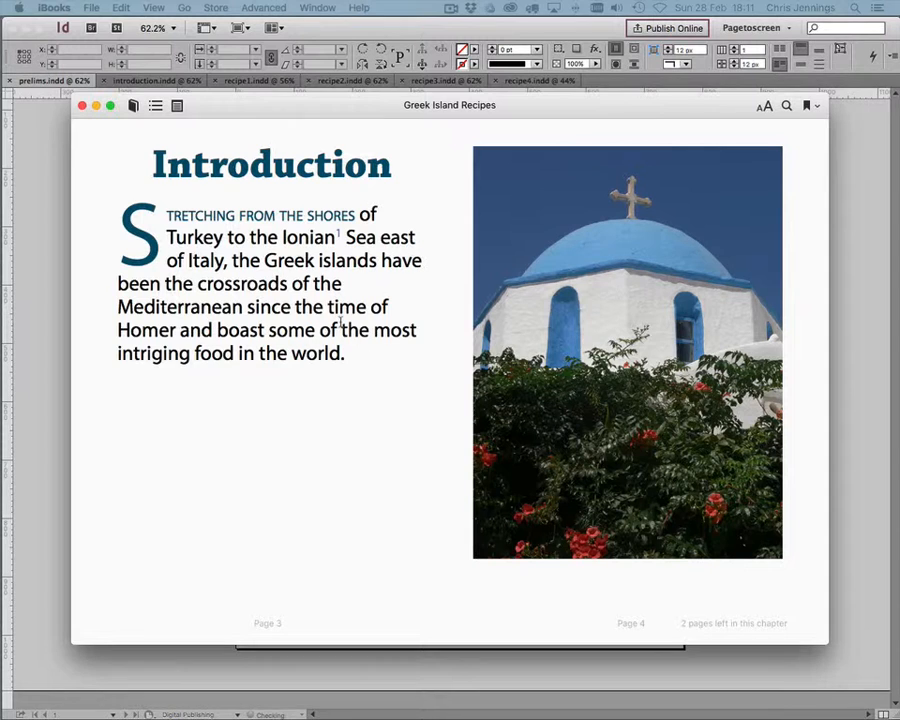
Step: In iBooks, go back to the exported book's title page and reduce the text size by two steps
{"action": "left_click", "coordinate": [88, 380]}
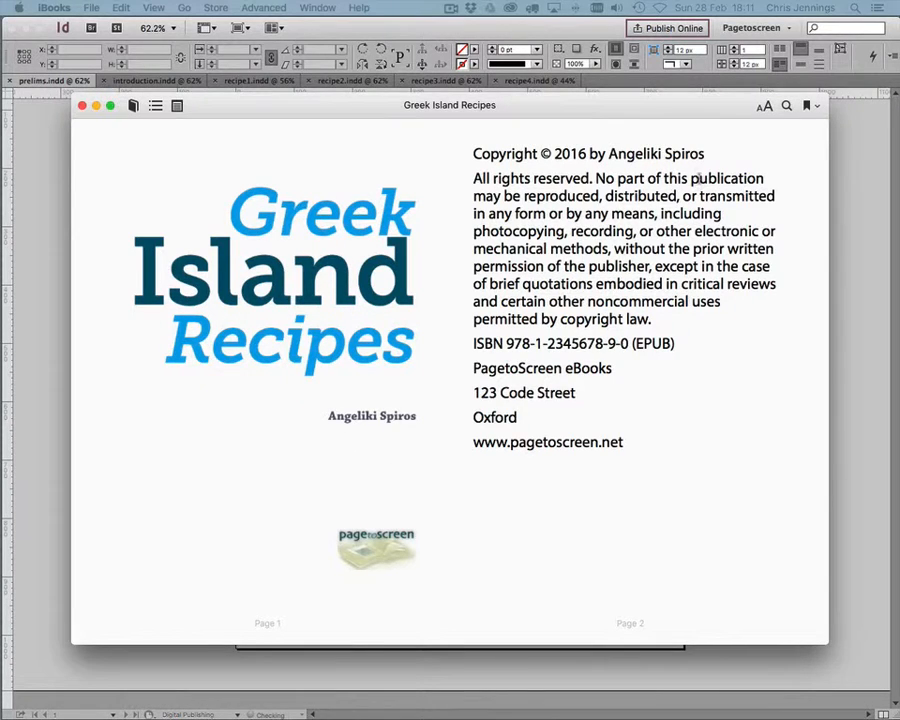
{"action": "left_click", "coordinate": [766, 106]}
{"action": "left_click", "coordinate": [726, 170]}
{"action": "left_click", "coordinate": [726, 170]}
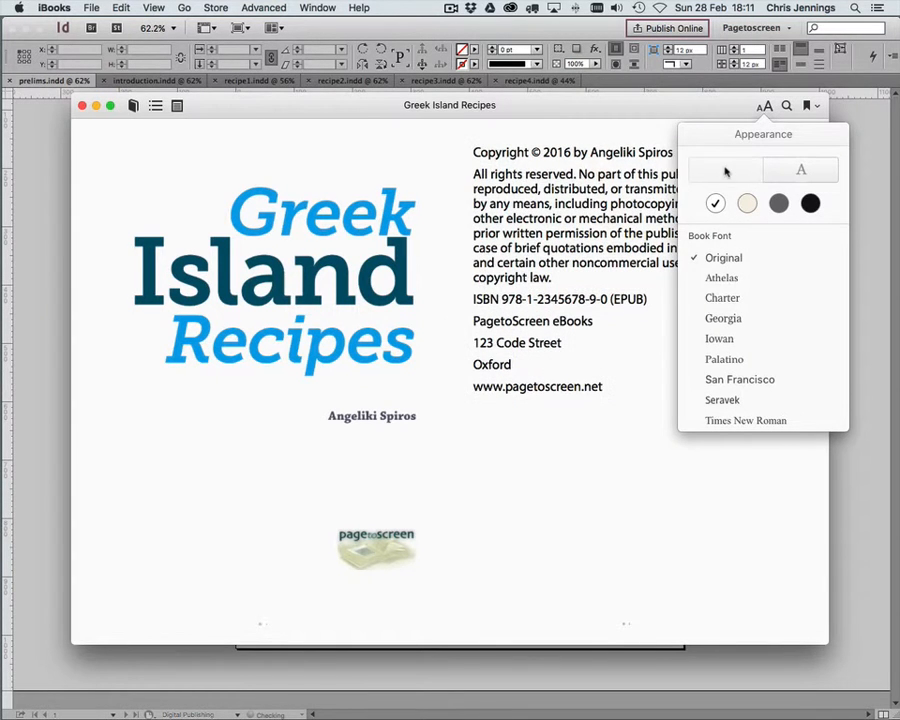
{"action": "left_click", "coordinate": [618, 354]}
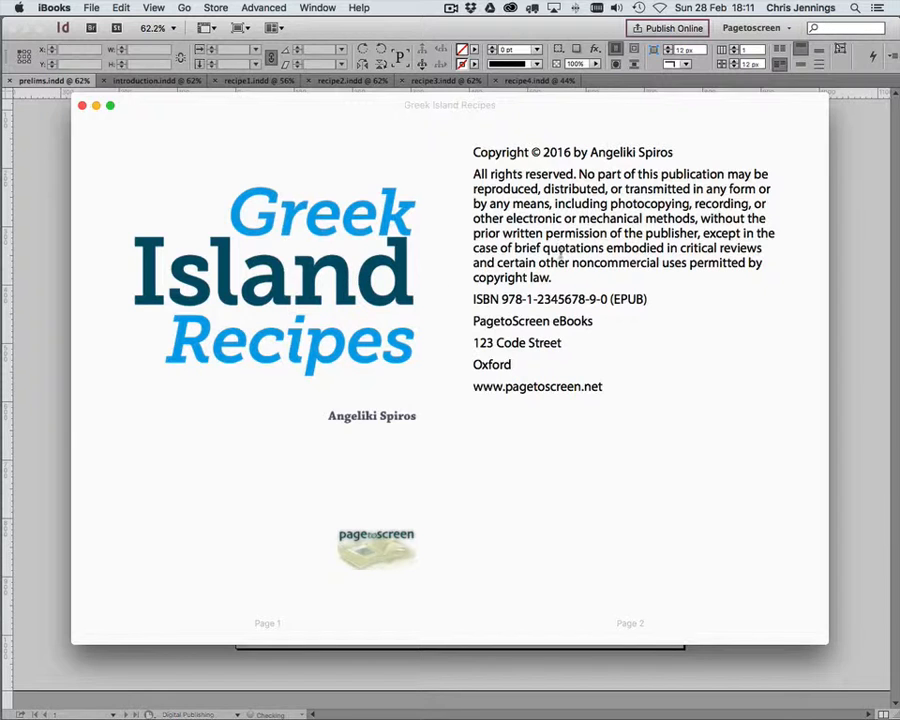
Step: Go to the Introduction and check the pop-up footnote attached to the word Ionian
{"action": "left_click", "coordinate": [814, 381]}
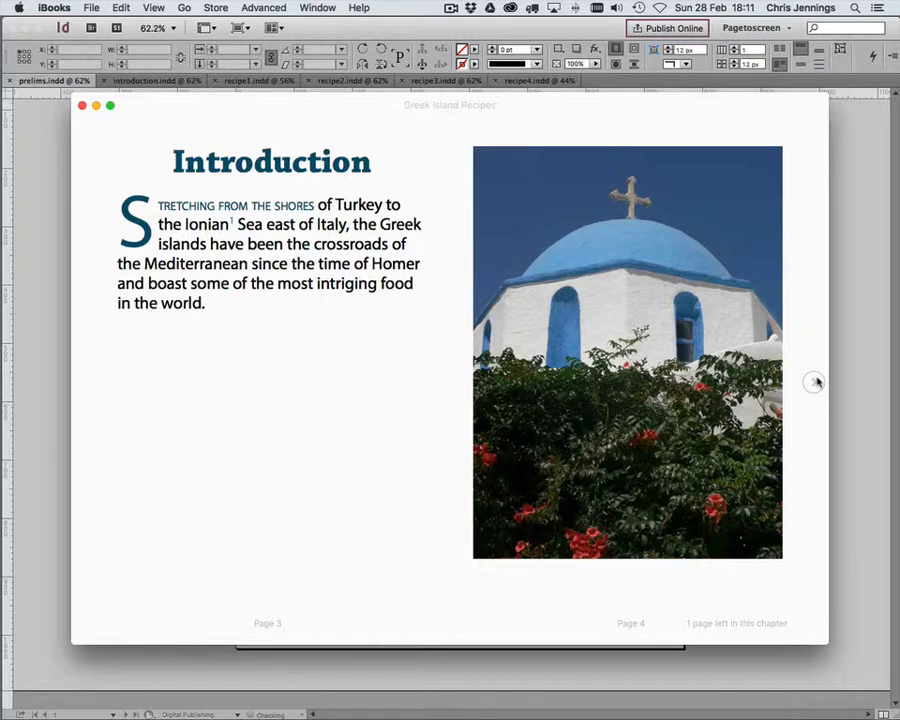
{"action": "left_click", "coordinate": [233, 223]}
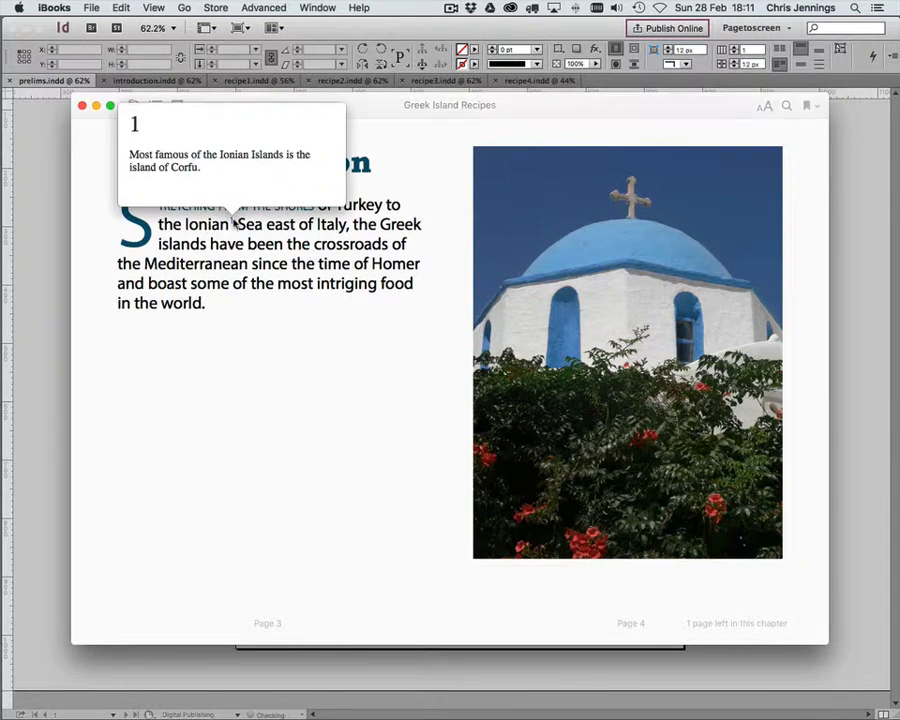
{"action": "left_click", "coordinate": [331, 348]}
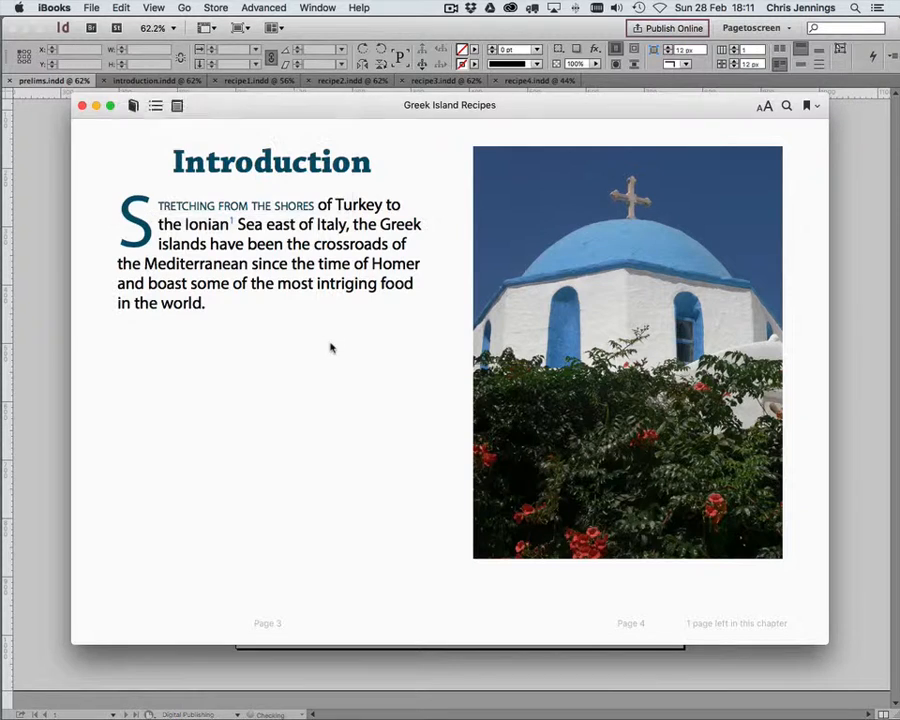
Step: Page forward through the introduction and the recipes to check their layout, and page back to the title page
{"action": "left_click", "coordinate": [812, 380]}
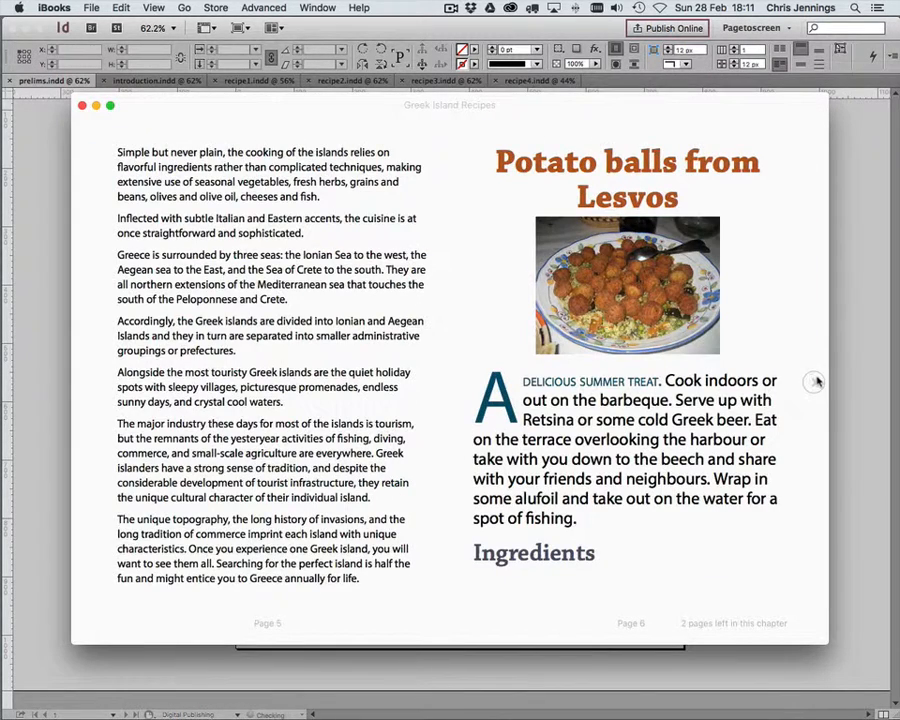
{"action": "left_click", "coordinate": [816, 381]}
{"action": "left_click", "coordinate": [816, 381]}
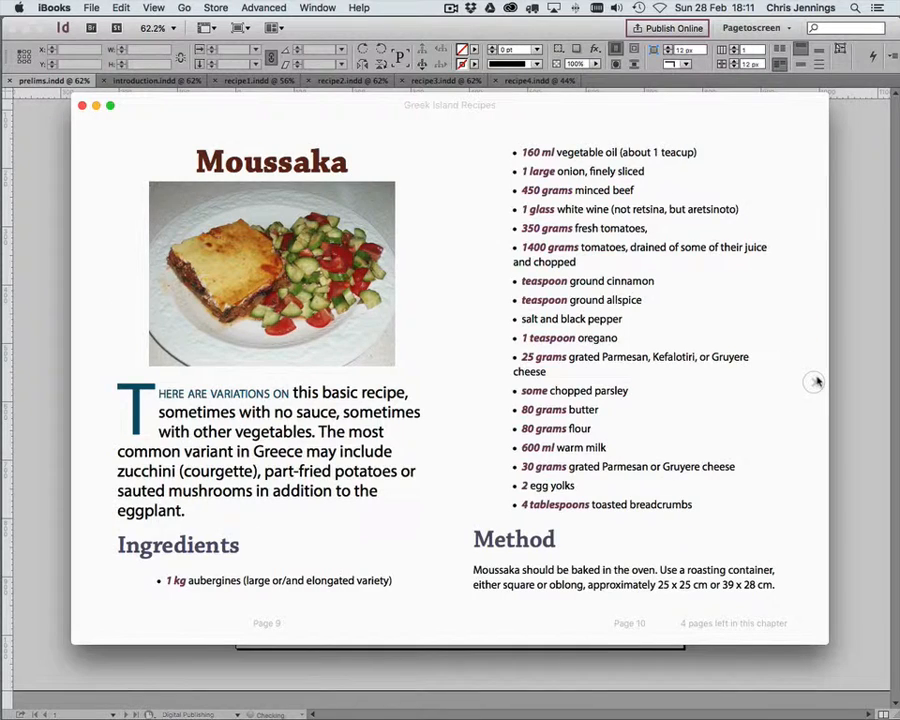
{"action": "left_click", "coordinate": [816, 381]}
{"action": "left_click", "coordinate": [816, 381]}
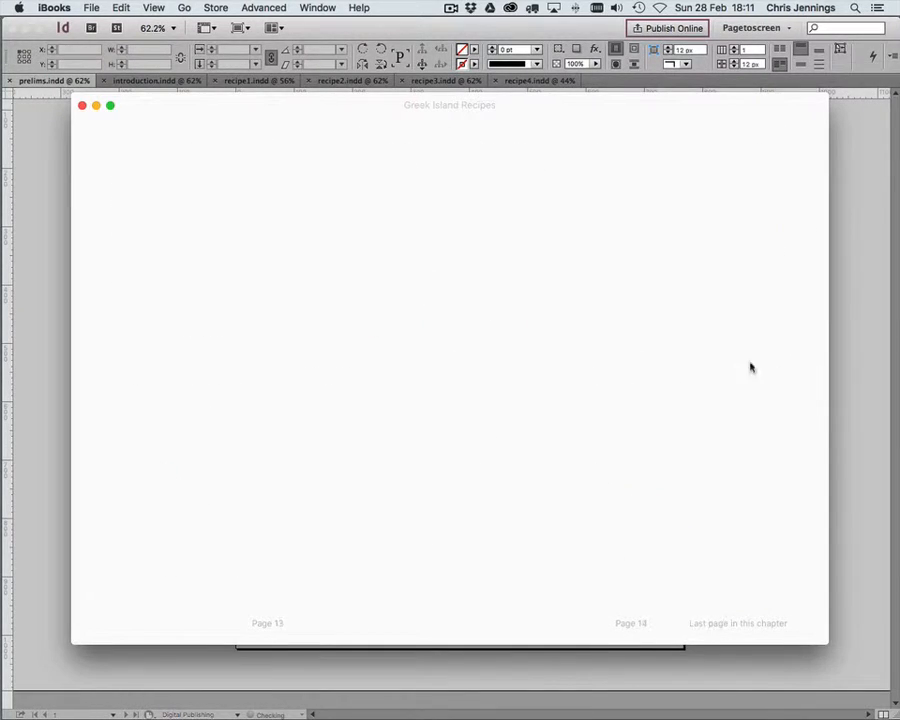
{"action": "left_click", "coordinate": [84, 381]}
{"action": "left_click", "coordinate": [84, 381]}
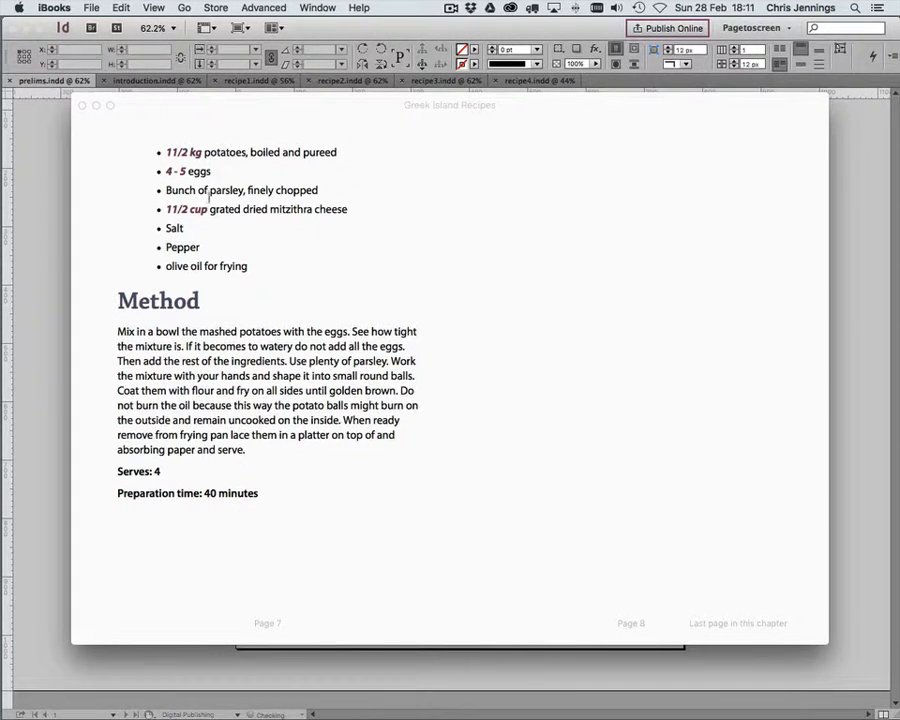
{"action": "left_click", "coordinate": [86, 379]}
{"action": "left_click", "coordinate": [87, 381]}
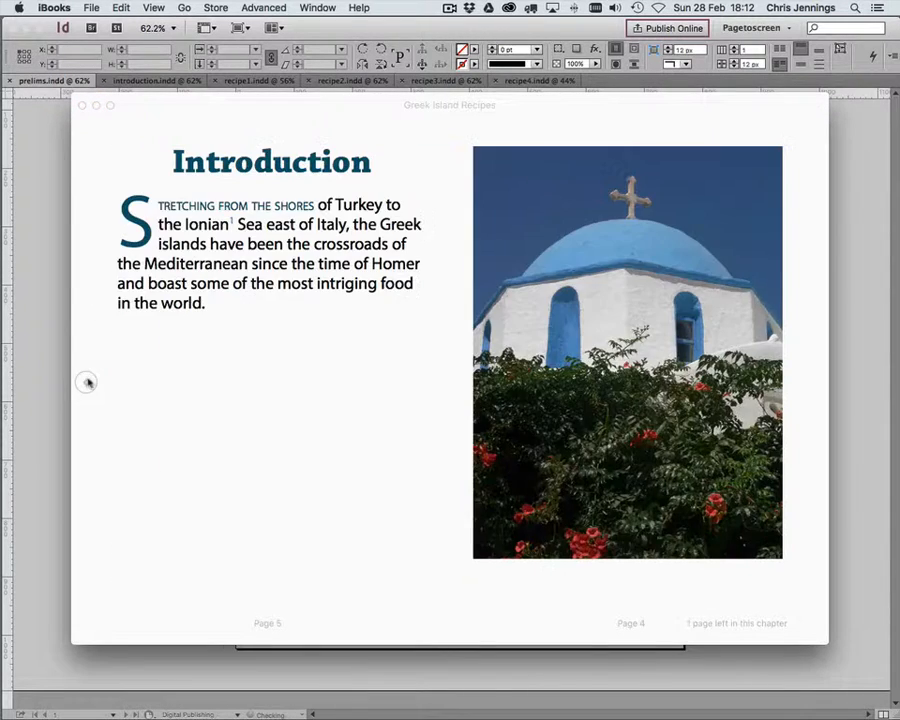
{"action": "left_click", "coordinate": [87, 381]}
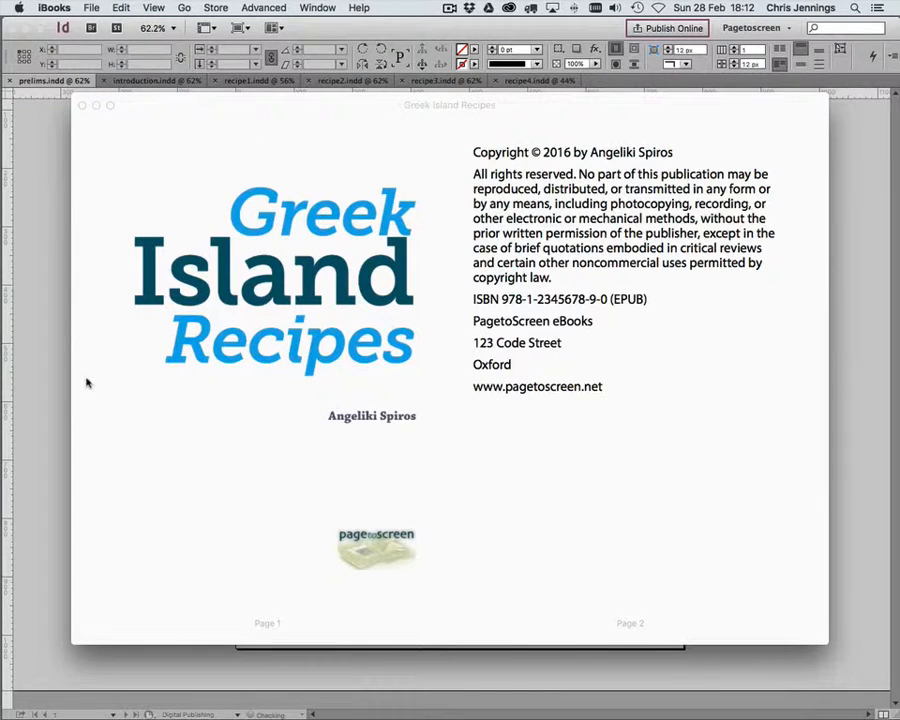
{"action": "mouse_move", "coordinate": [168, 106]}
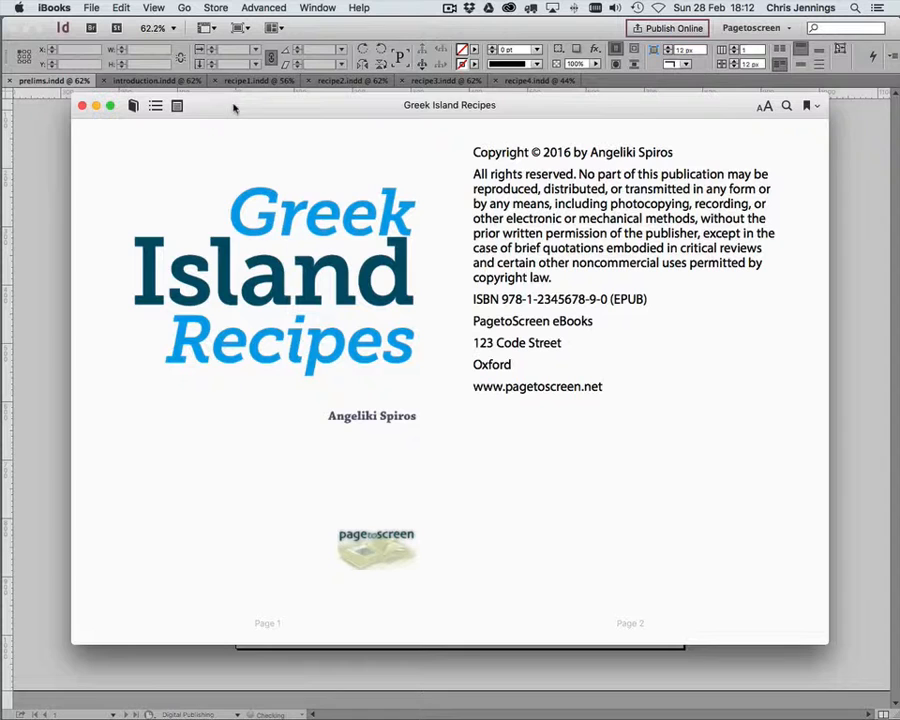